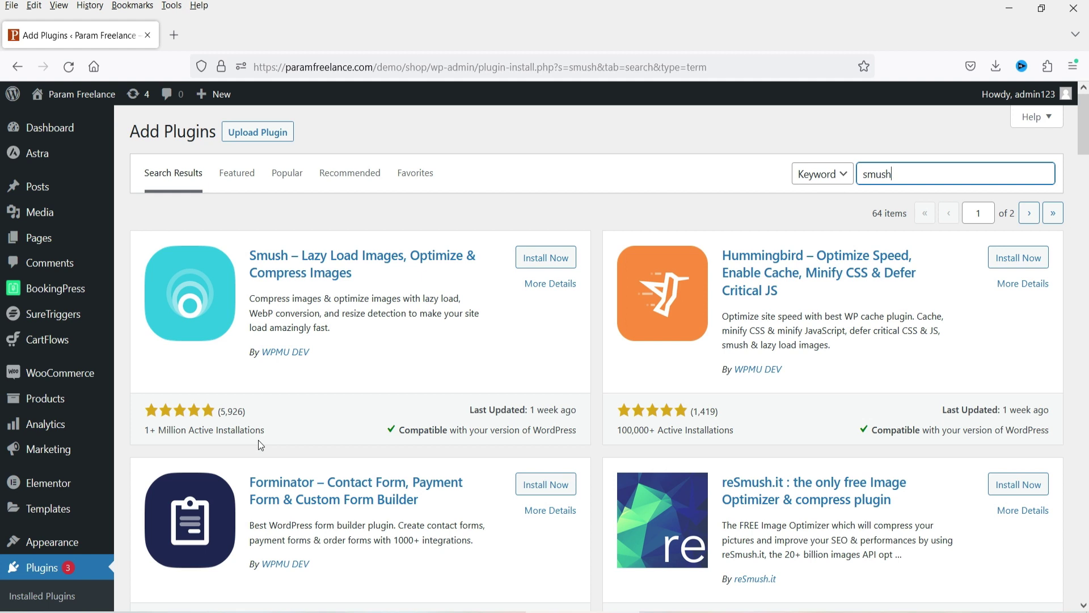
Step: Install and activate the Smush – Lazy Load Images, Optimize & Compress Images plugin from the plugin search results
left_click(545, 257)
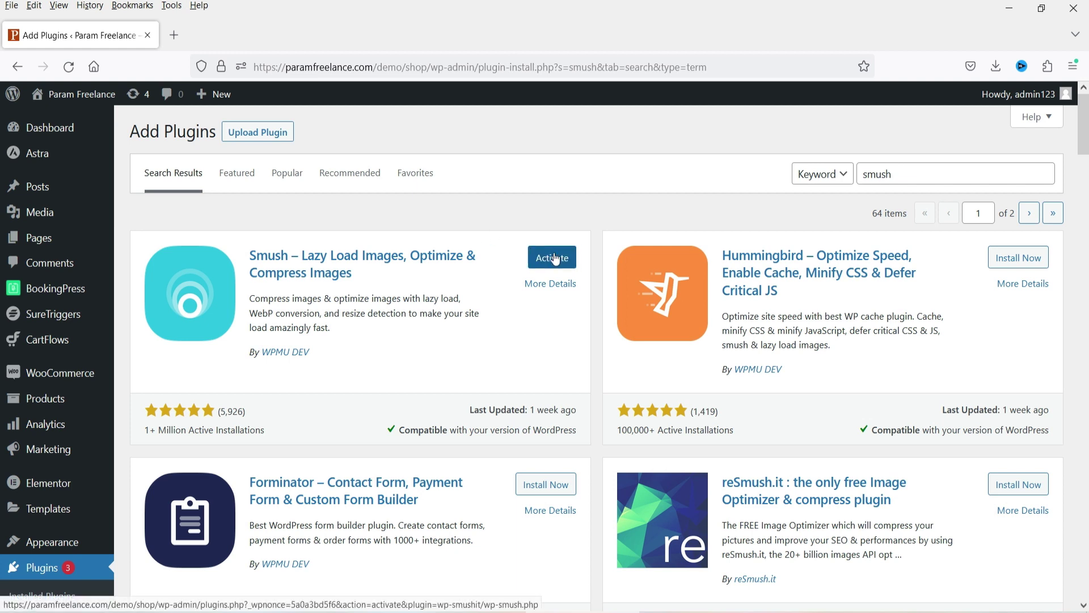
left_click(553, 258)
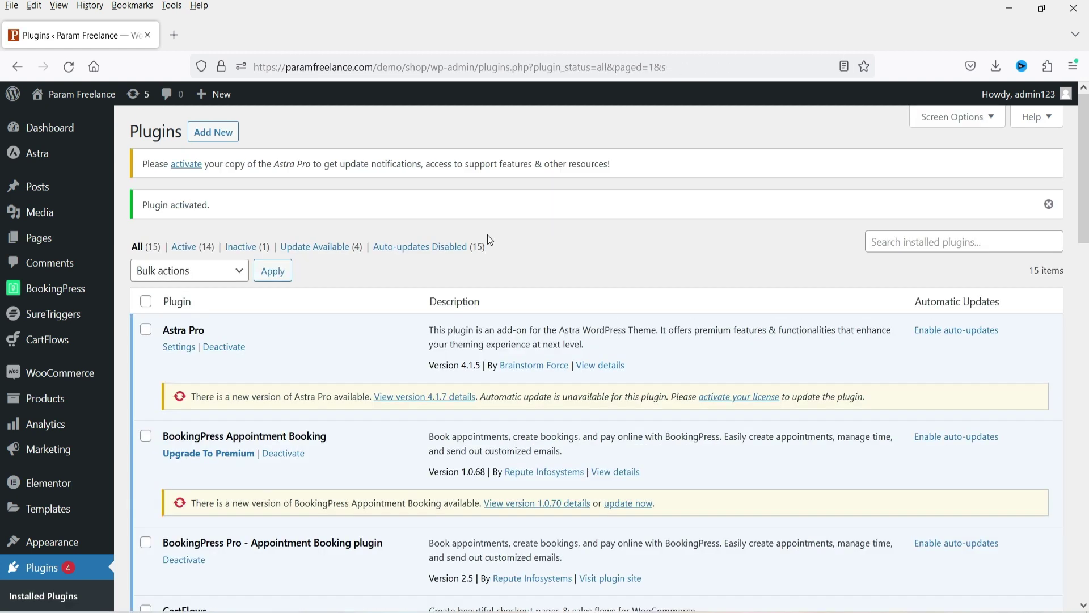
scroll(439, 262, "down", 5)
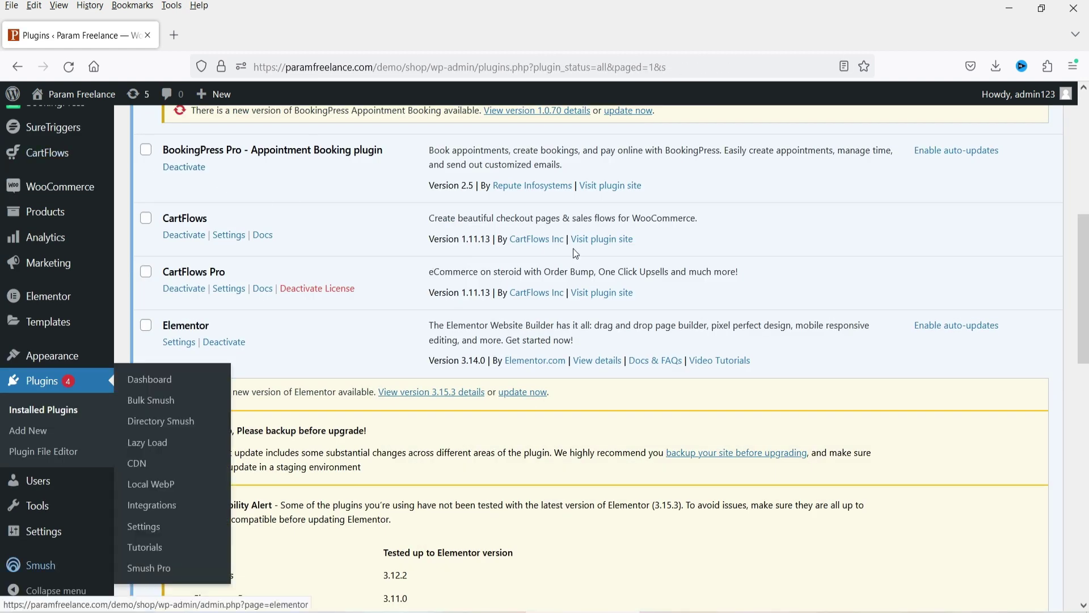
Step: Open Smush and go through its setup wizard with automatic optimization, Super Smush and image metadata stripping enabled
left_click(42, 567)
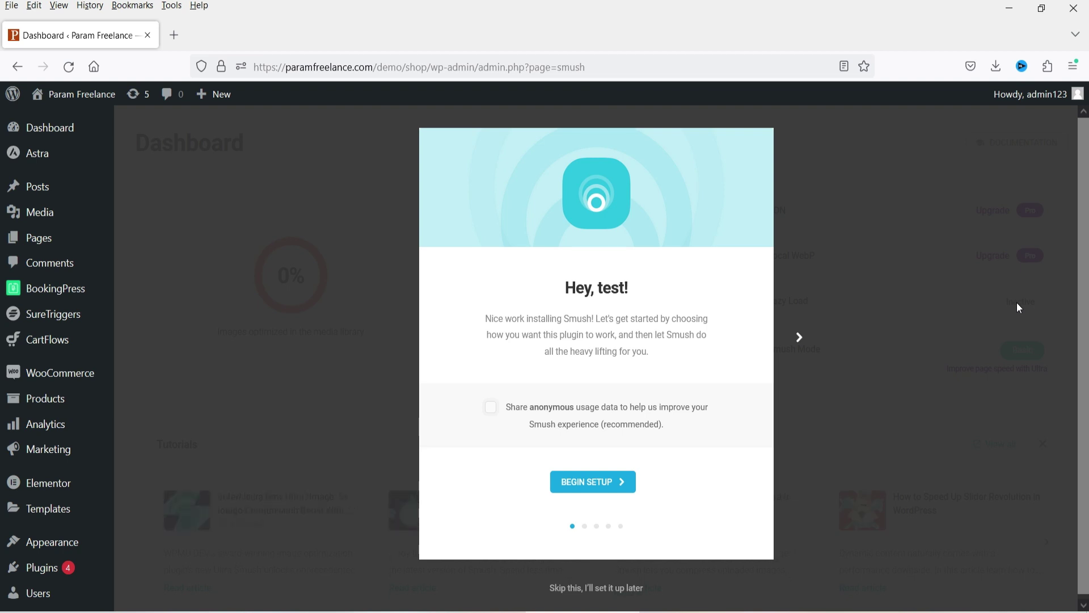
left_click(593, 481)
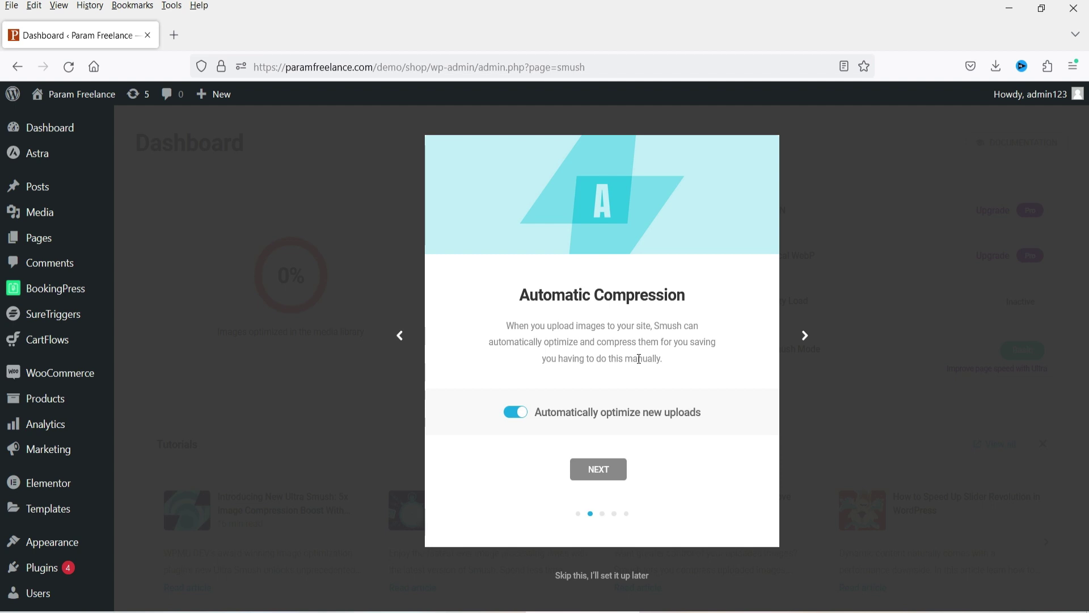
left_click(599, 470)
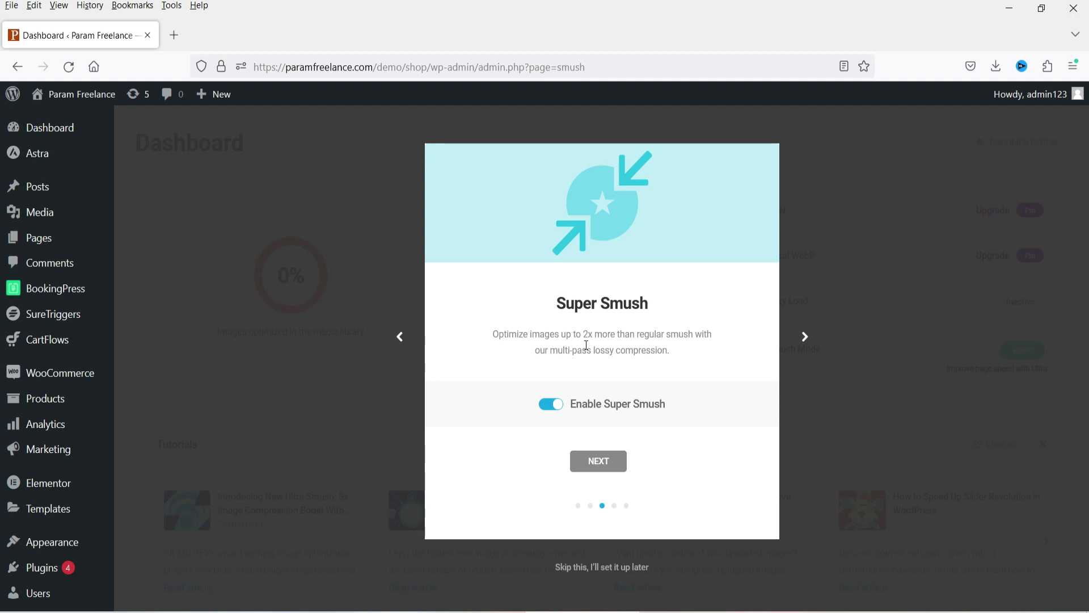
left_click(609, 468)
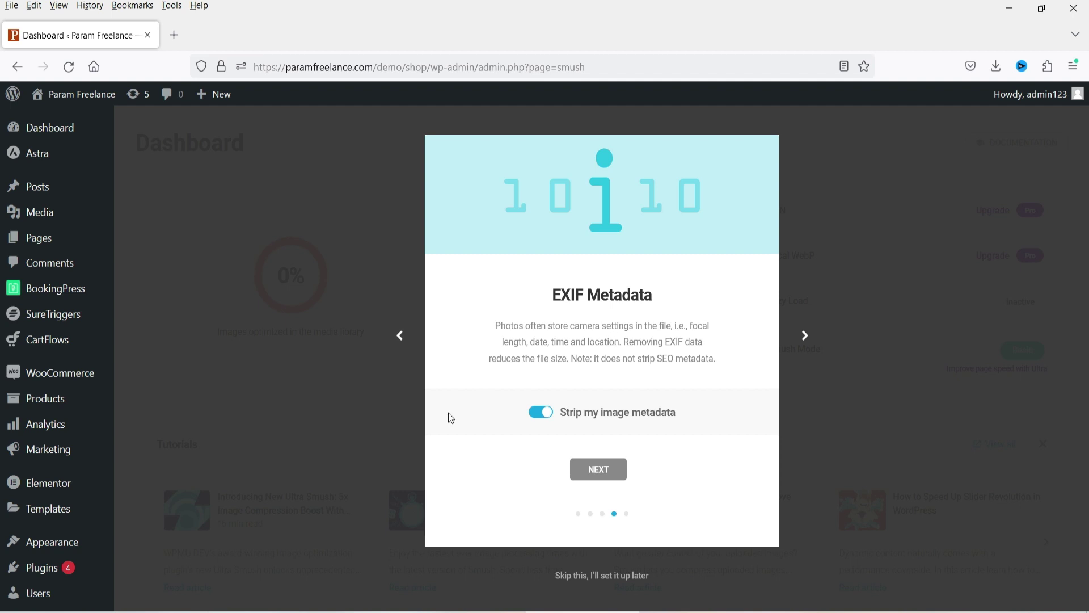
left_click(620, 474)
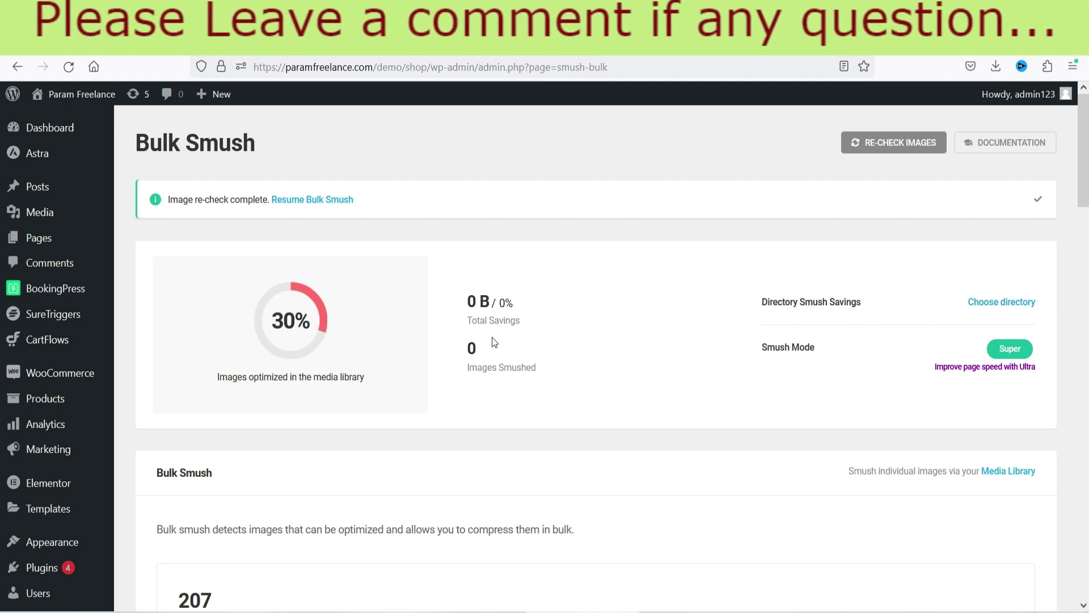
Step: Review the Bulk Smush overview, compression level and custom image size list, leaving Image Sizes set to All
scroll(492, 335, "down", 4)
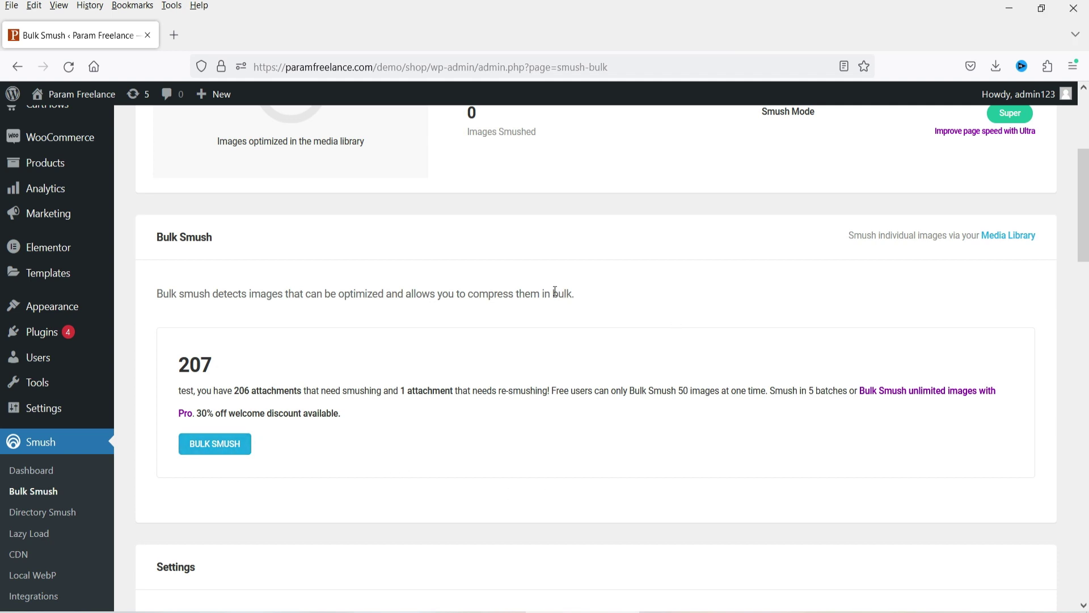
scroll(555, 291, "down", 7)
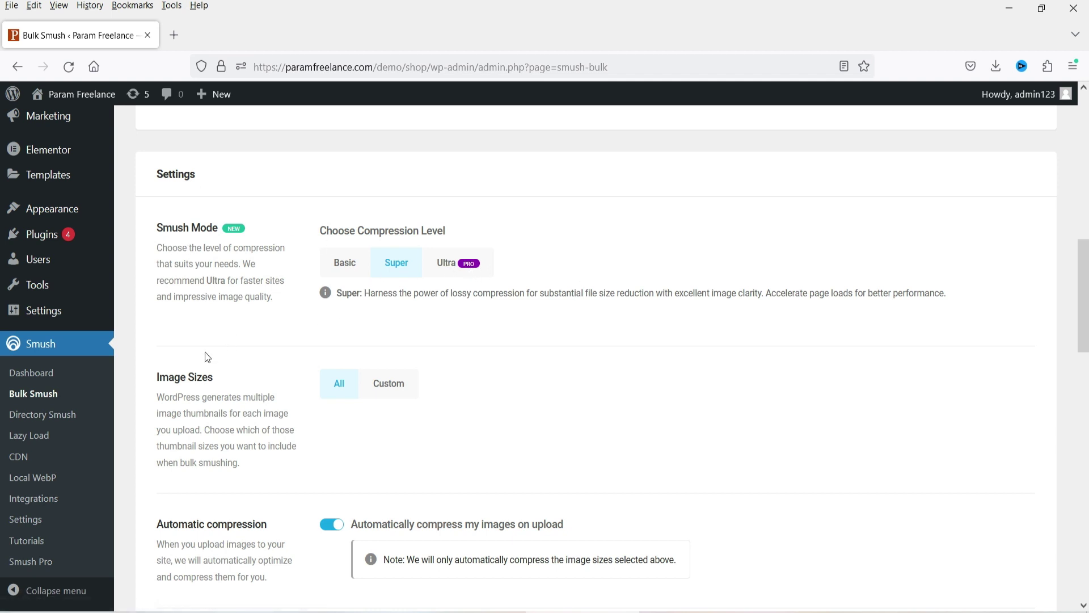
scroll(454, 339, "down", 3)
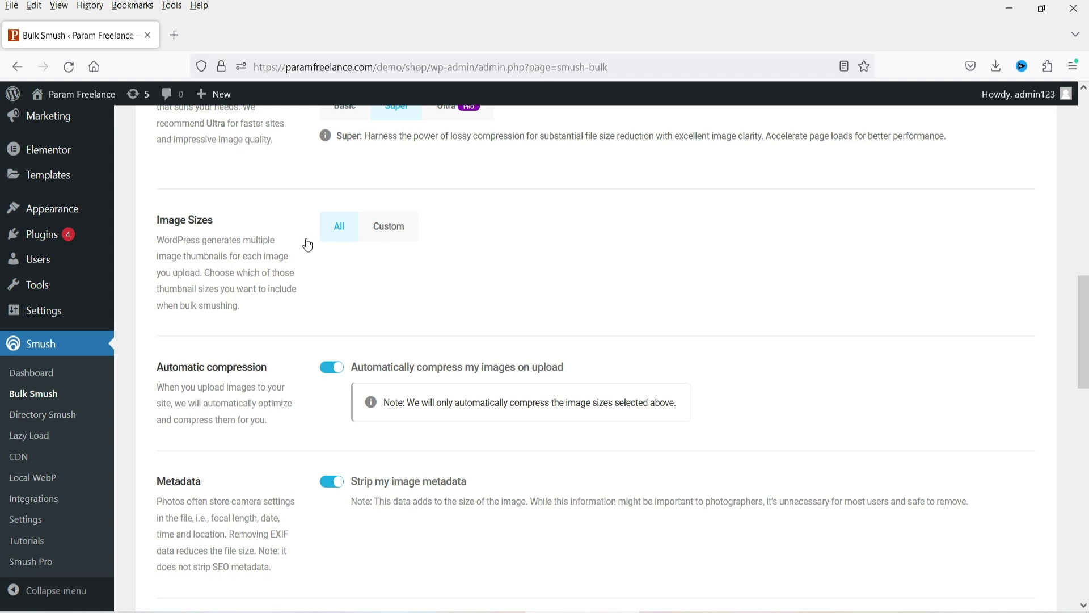
left_click(389, 226)
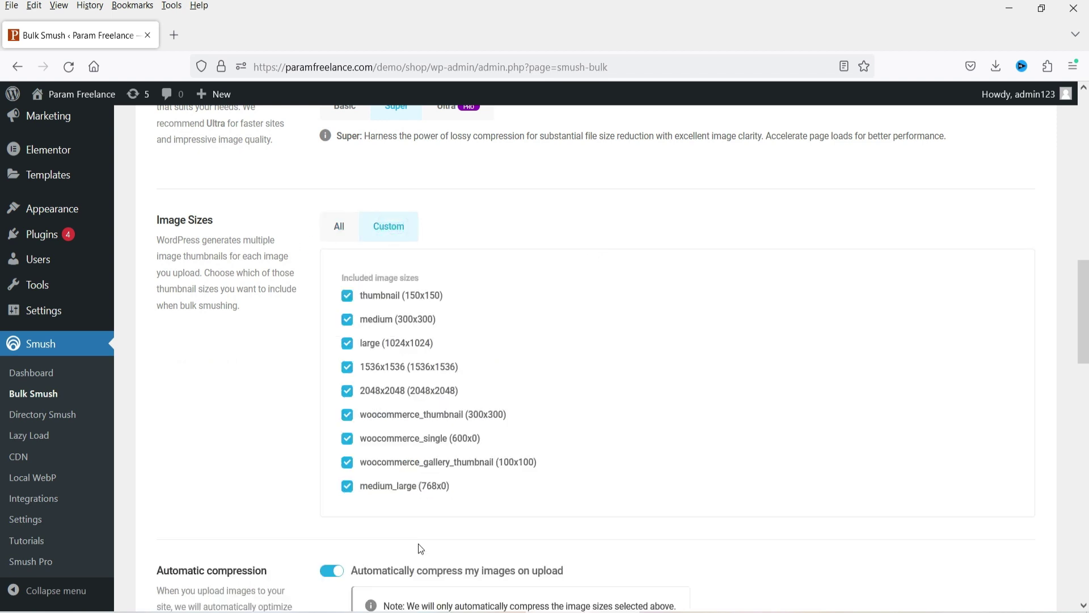
left_click(356, 232)
scroll(561, 253, "down", 2)
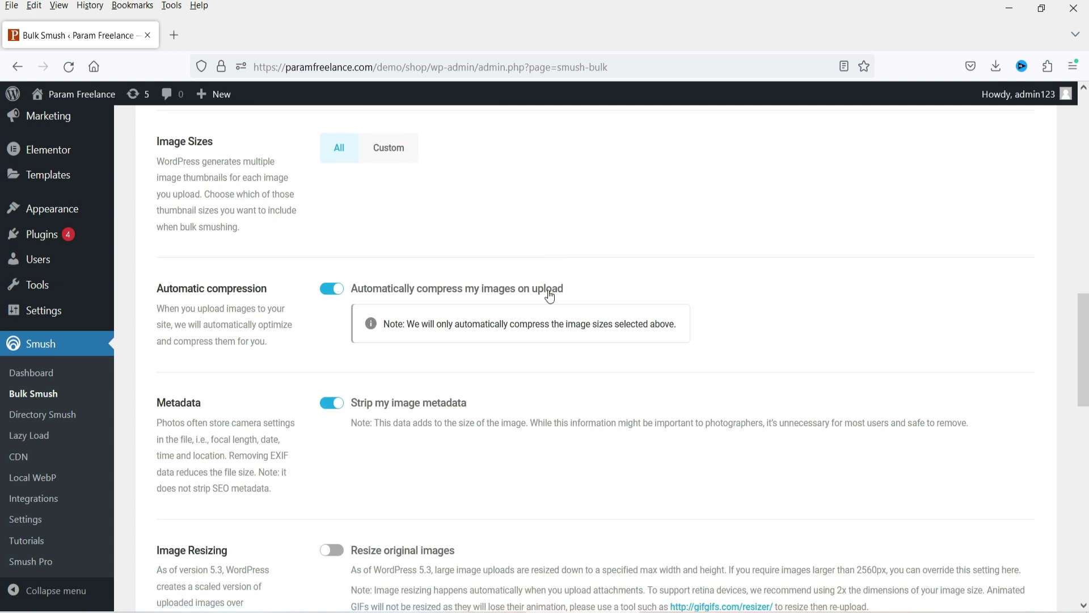
Step: Check the maximum width and height options for resizing original images, and switch resizing back off
scroll(566, 244, "down", 3)
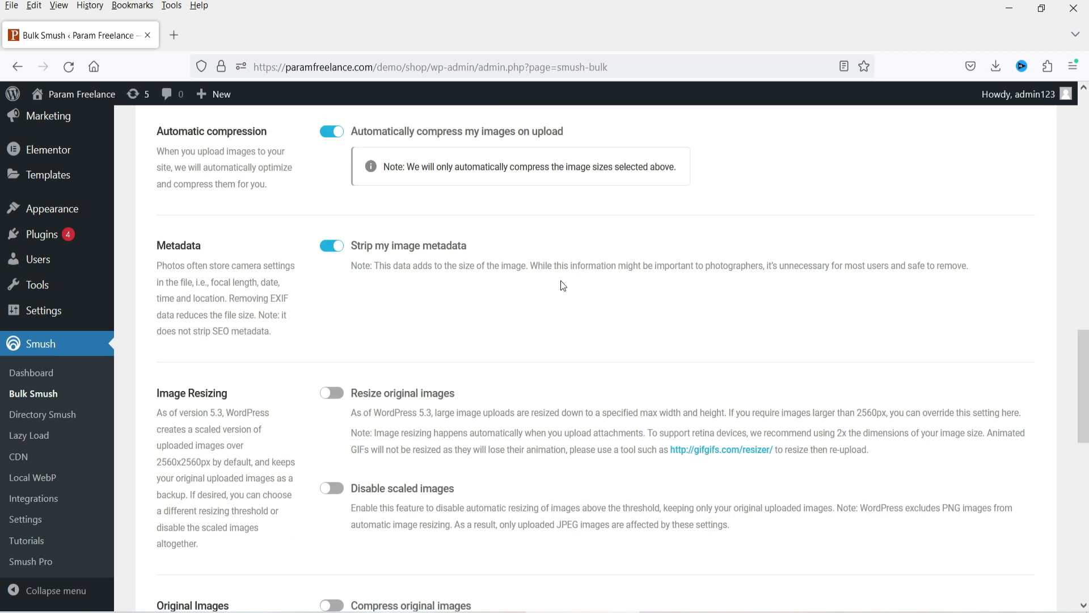
scroll(555, 280, "down", 3)
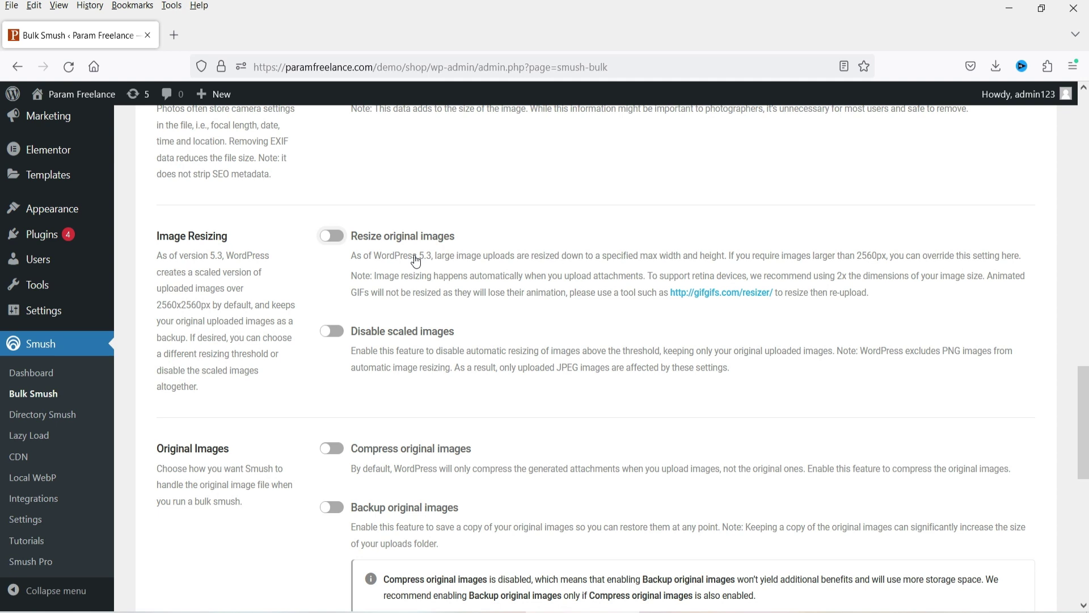
left_click(335, 237)
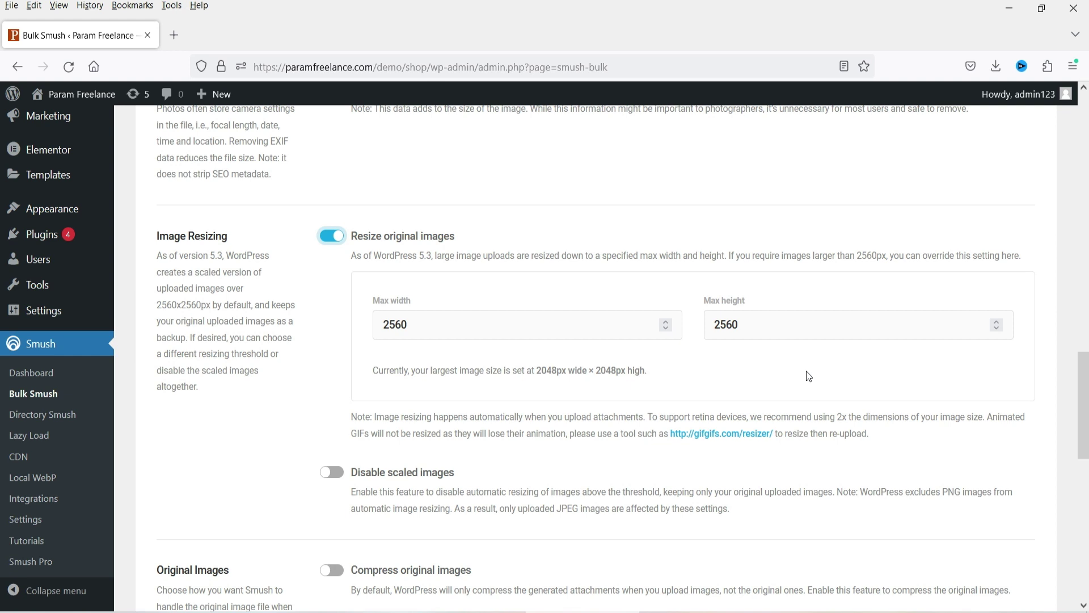
key("space")
Step: Enable compression of original images and save the Bulk Smush settings
scroll(513, 329, "down", 2)
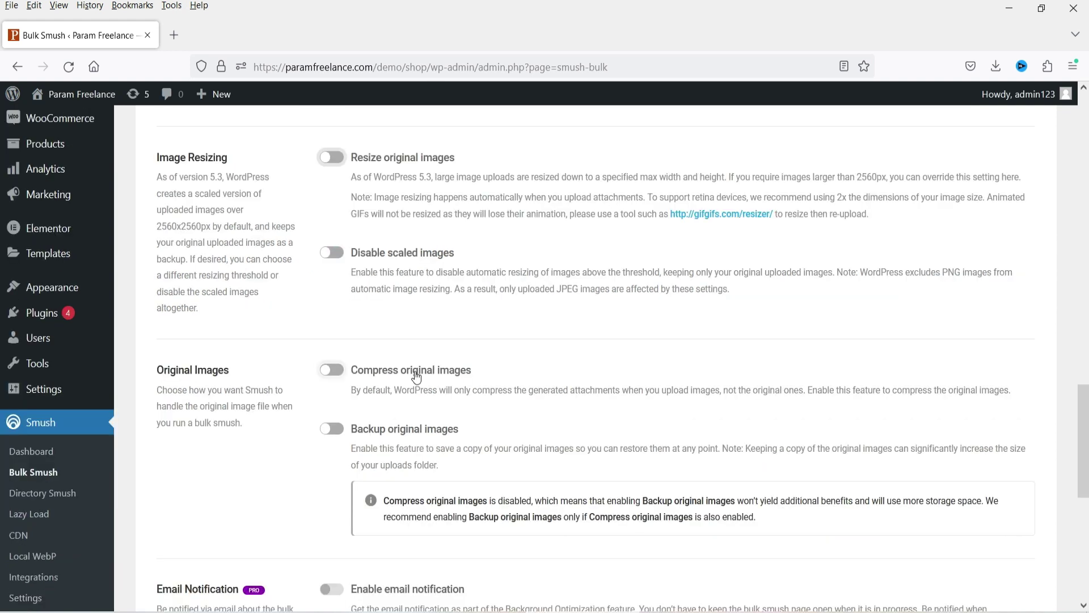
scroll(406, 236, "down", 6)
scroll(357, 286, "up", 4)
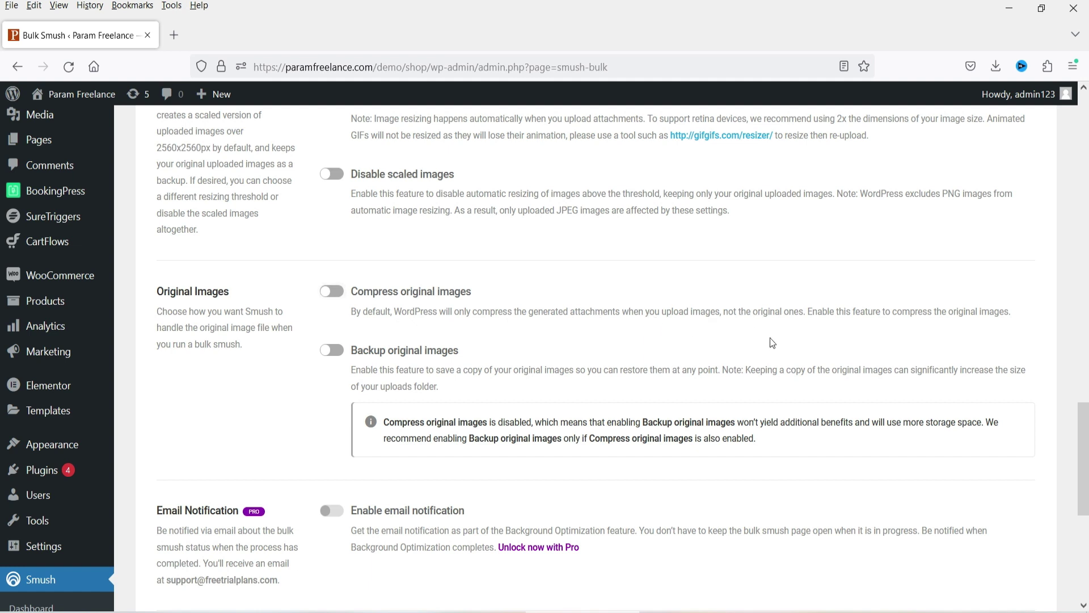
left_click(253, 347)
left_click(332, 295)
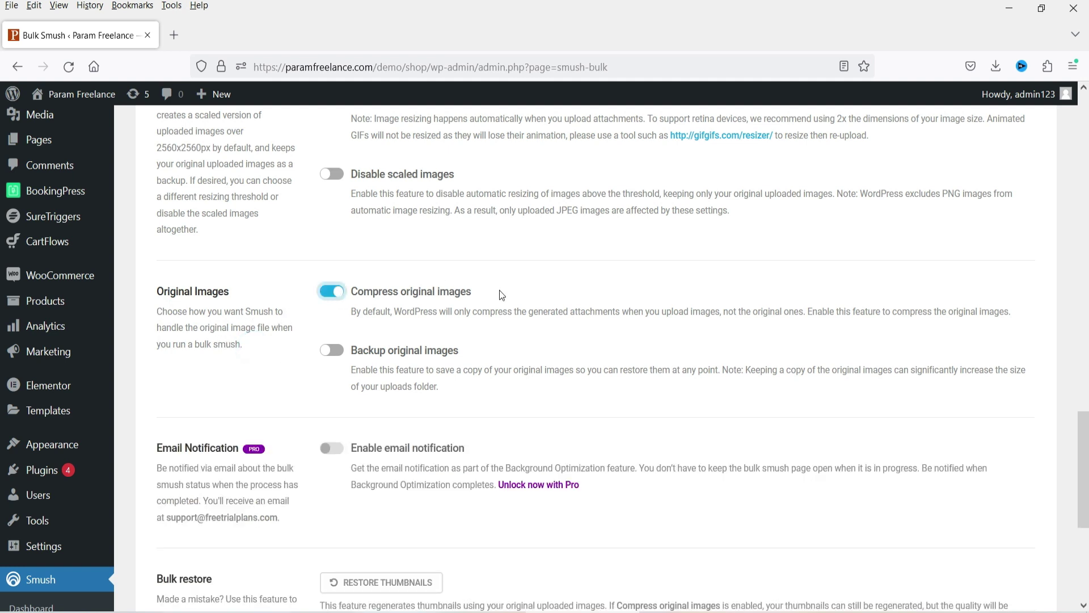
scroll(497, 292, "down", 4)
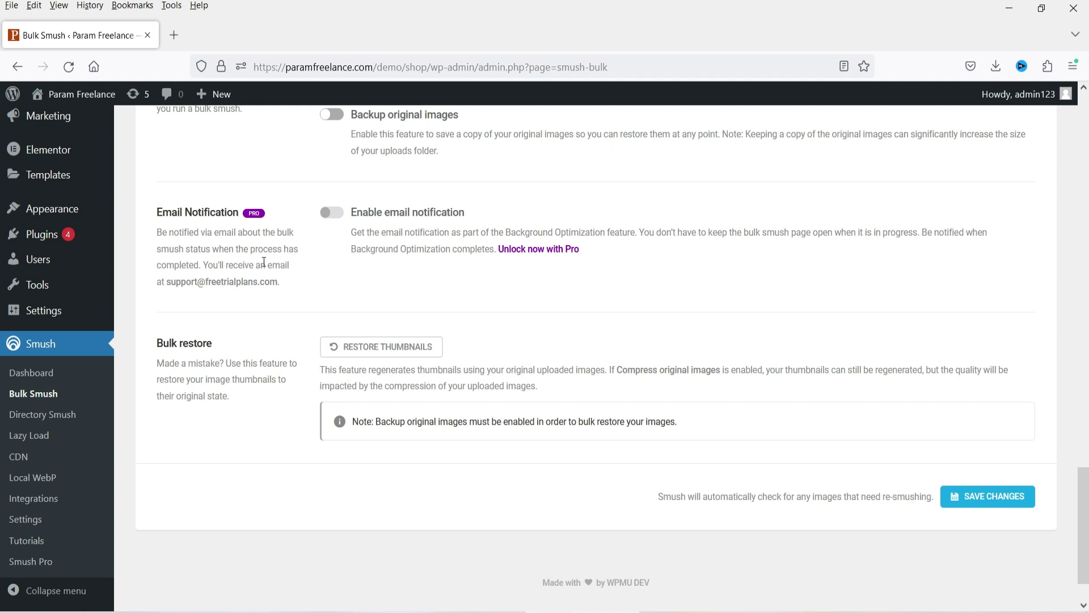
scroll(281, 262, "down", 1)
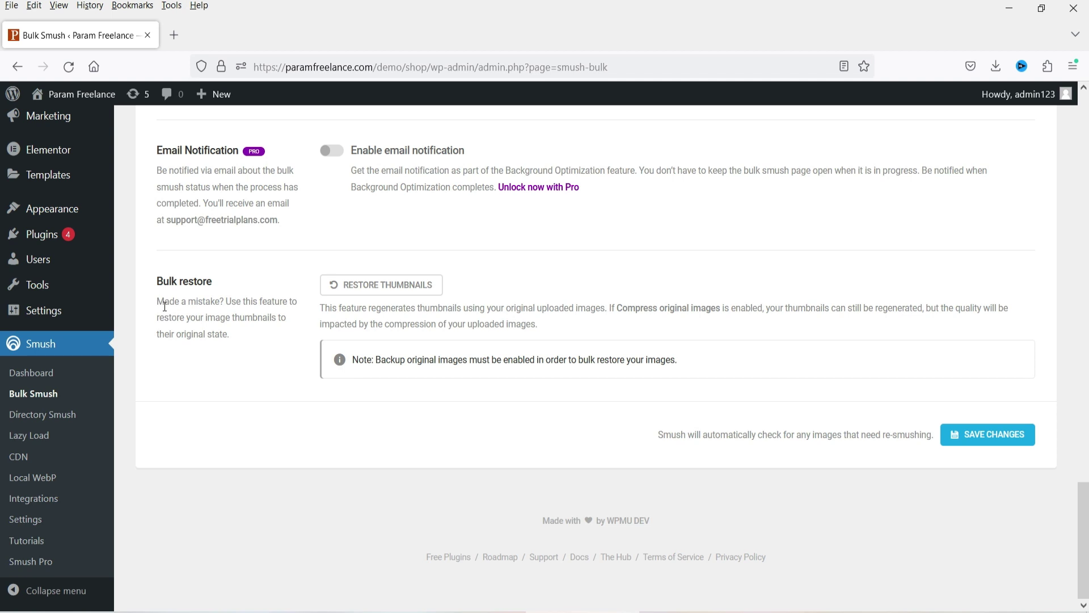
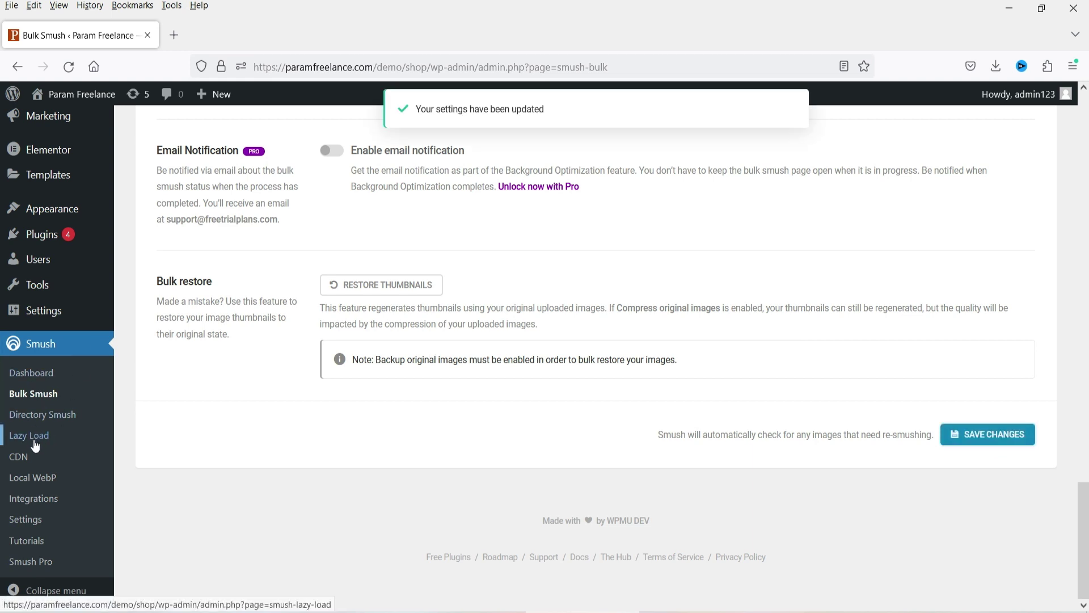
Step: Examine the Directory Smush page and the Lazy Load settings, including media types, output locations, included post types, scripts and native lazy loading
left_click(36, 415)
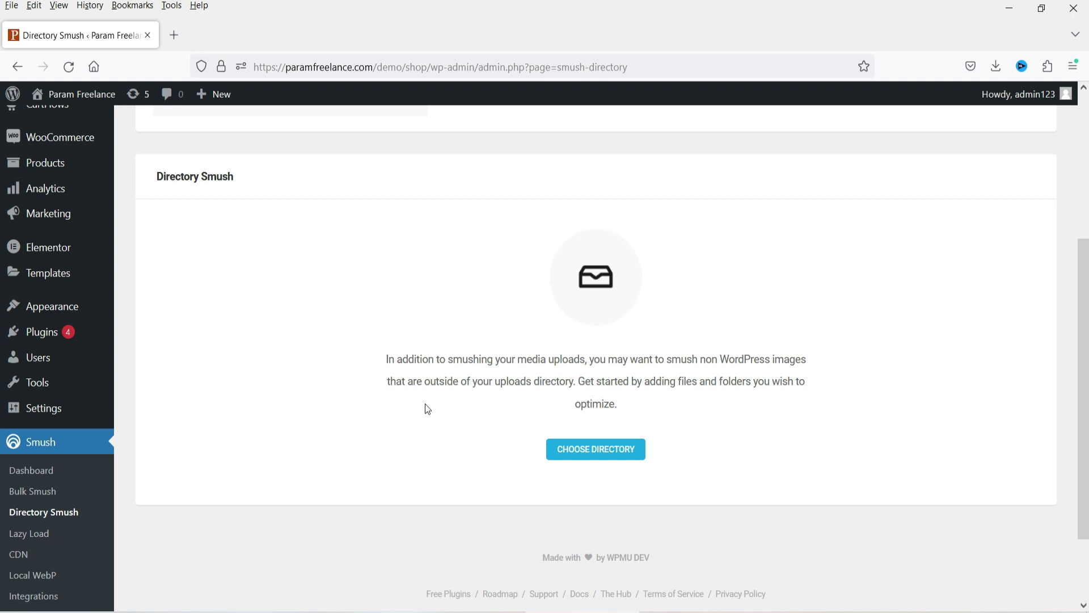
scroll(423, 406, "down", 2)
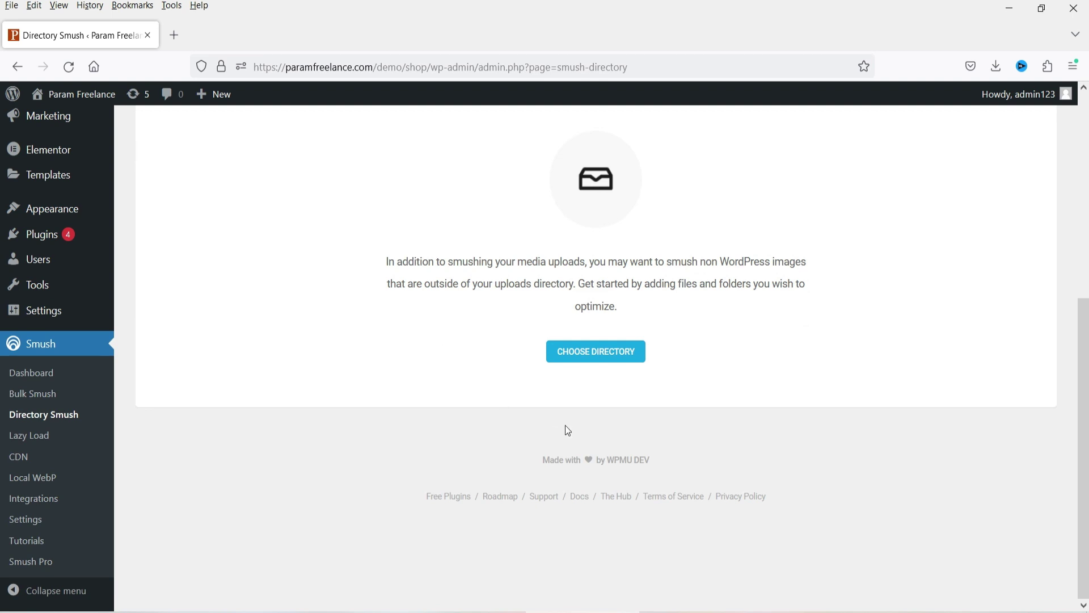
left_click(40, 435)
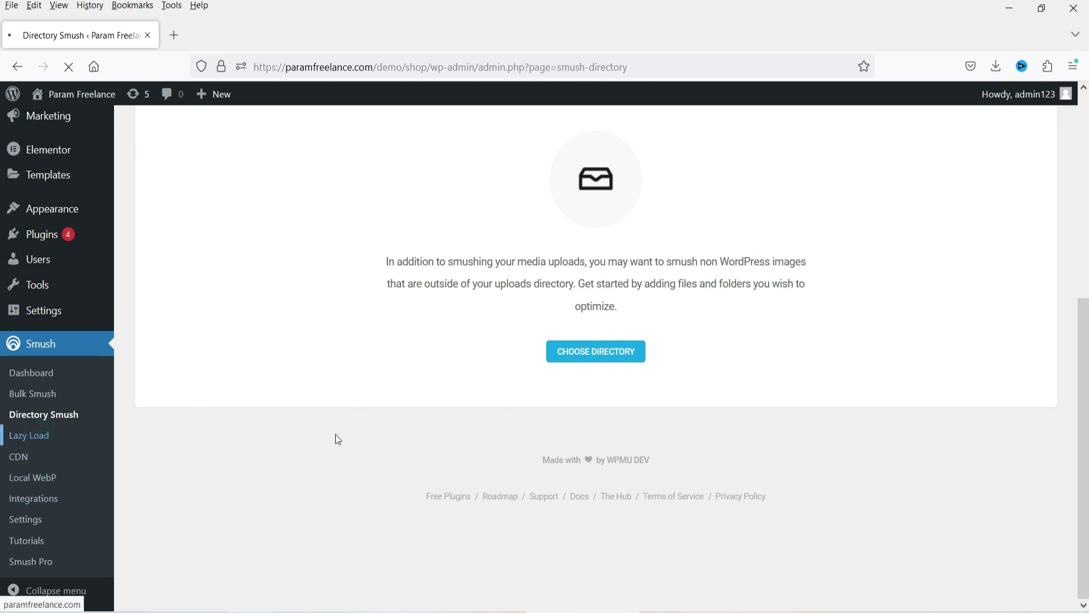
scroll(416, 384, "down", 6)
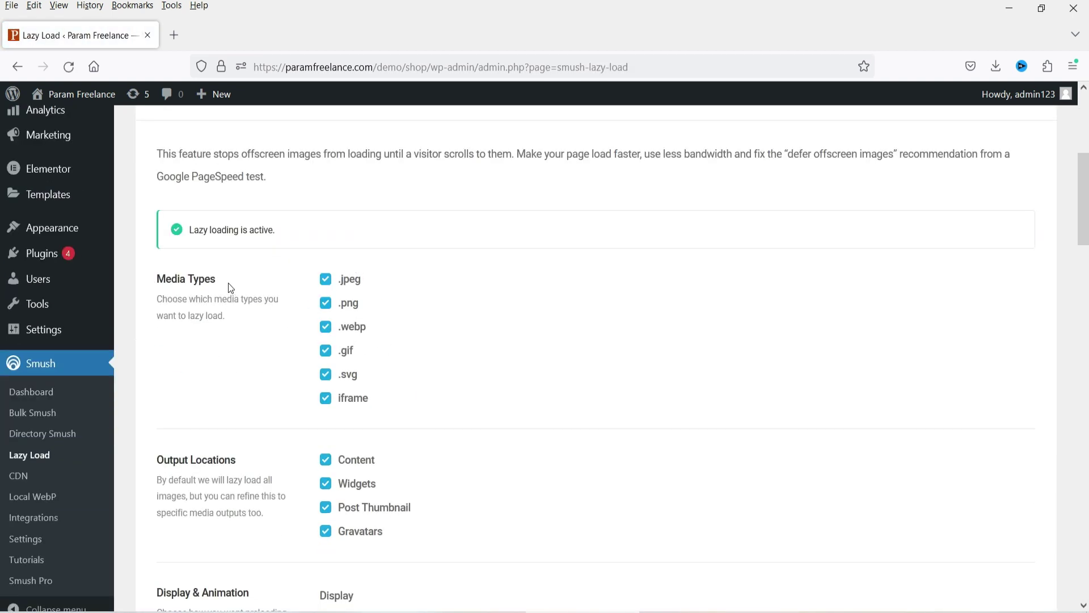
scroll(433, 304, "down", 1)
scroll(395, 386, "up", 1)
scroll(435, 386, "down", 3)
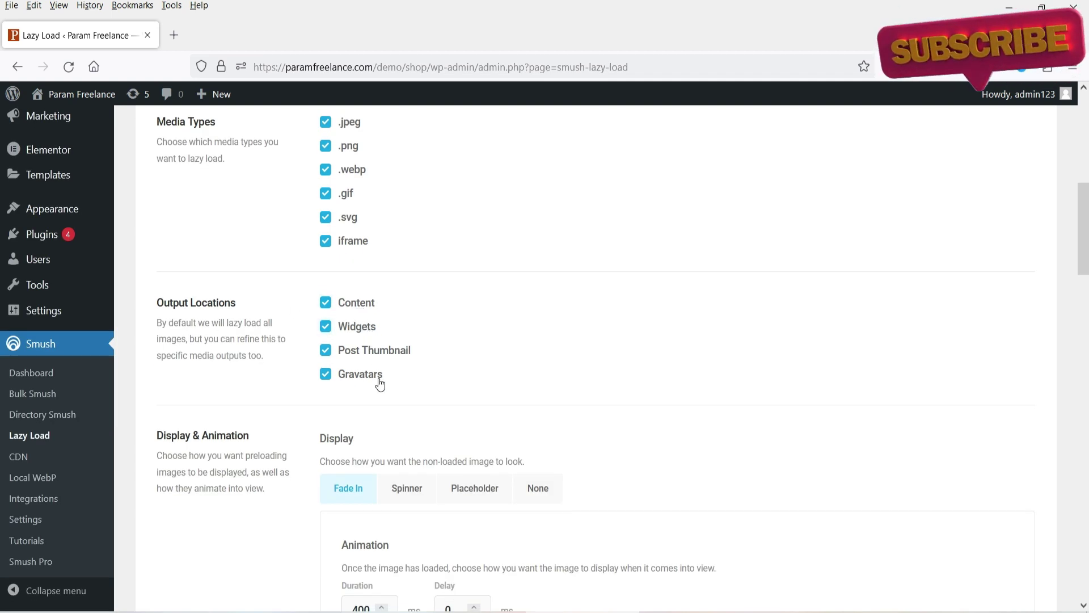
scroll(251, 284, "down", 12)
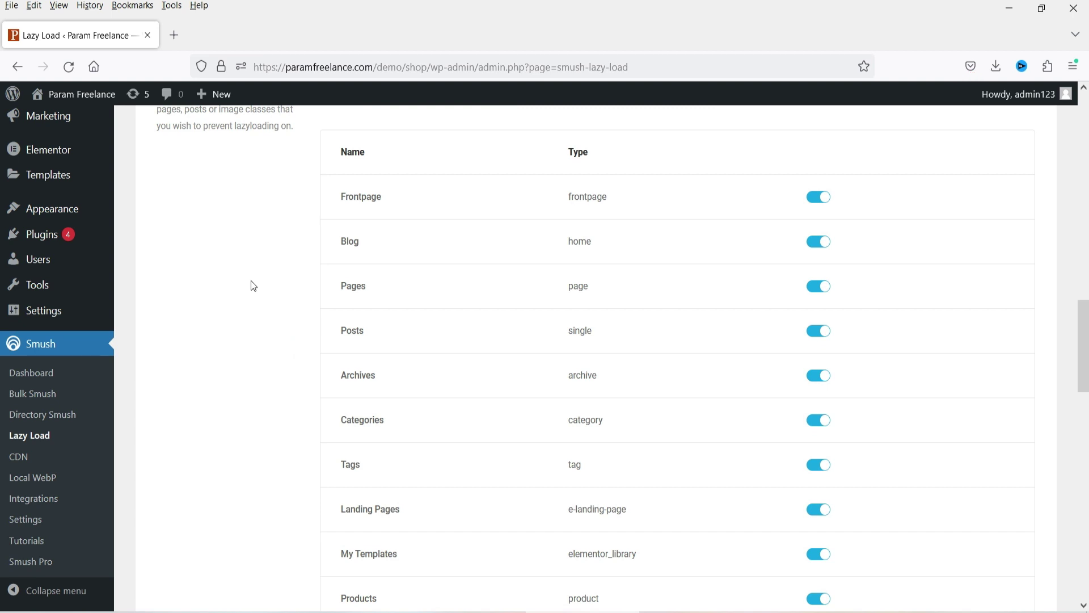
scroll(253, 285, "down", 15)
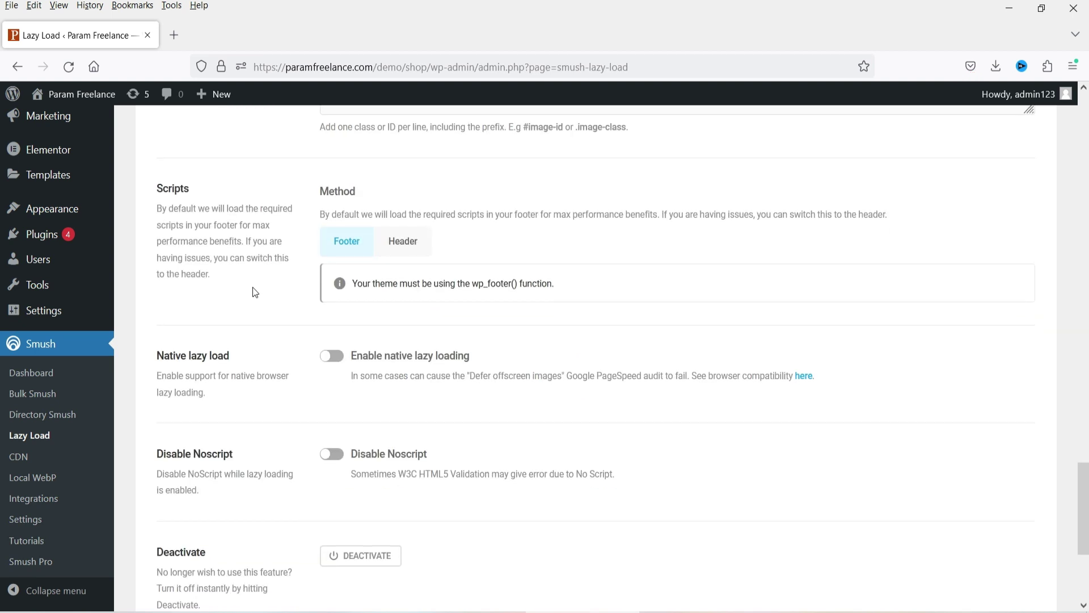
scroll(253, 287, "down", 3)
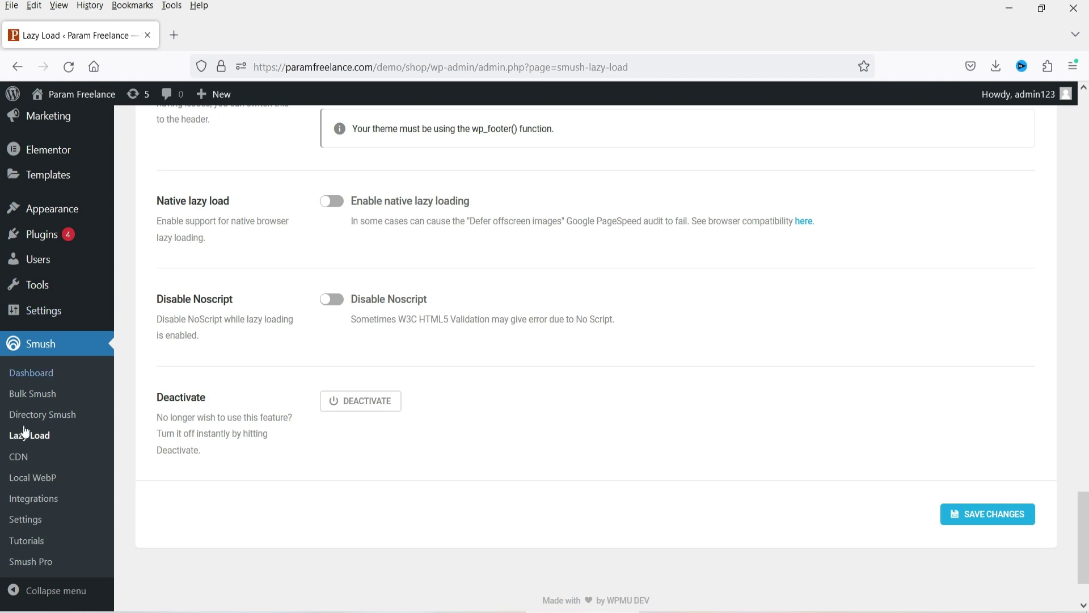
Step: Review the feature descriptions on Smush's CDN and Local WebP pages
left_click(20, 455)
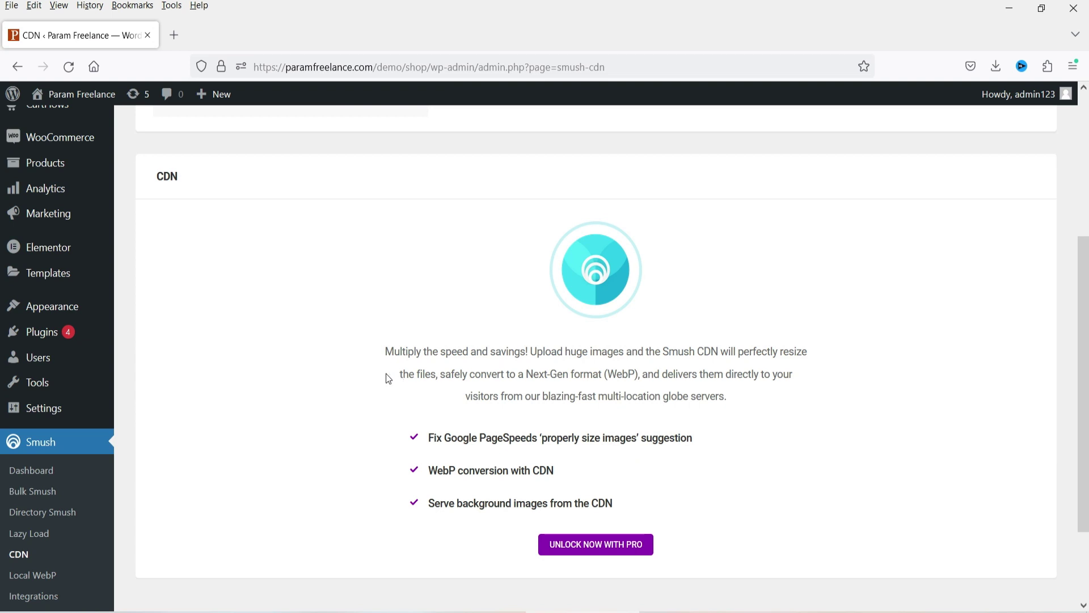
scroll(91, 494, "down", 3)
left_click(34, 465)
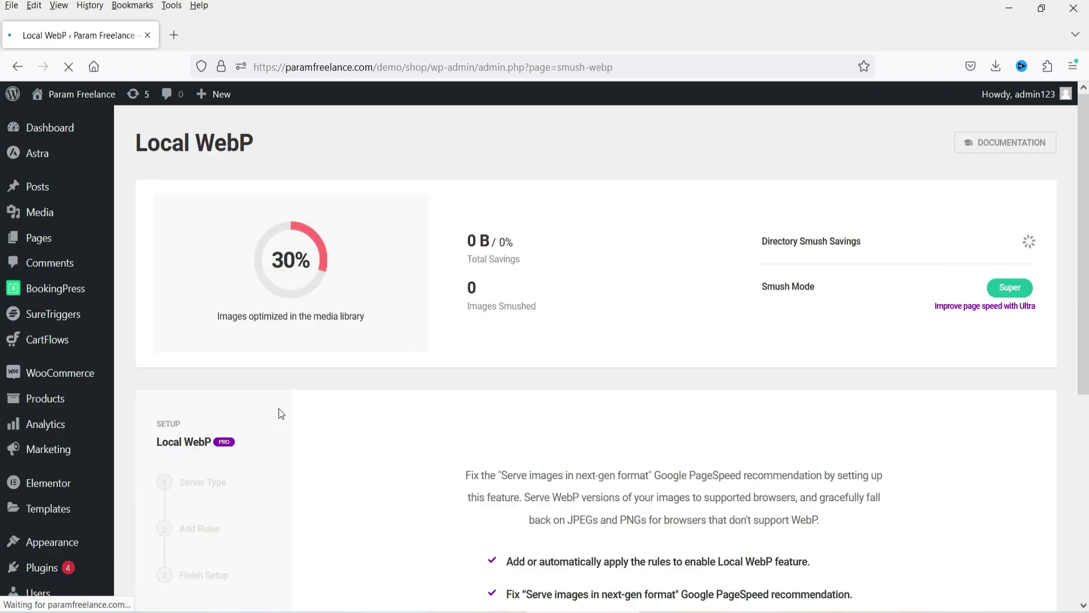
scroll(466, 421, "down", 3)
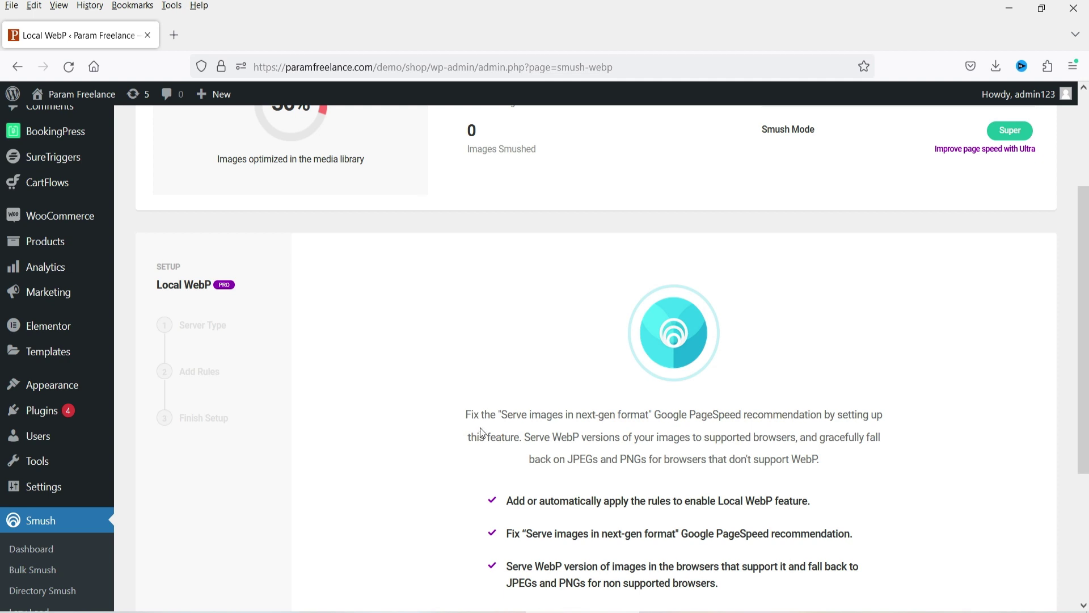
scroll(481, 430, "down", 2)
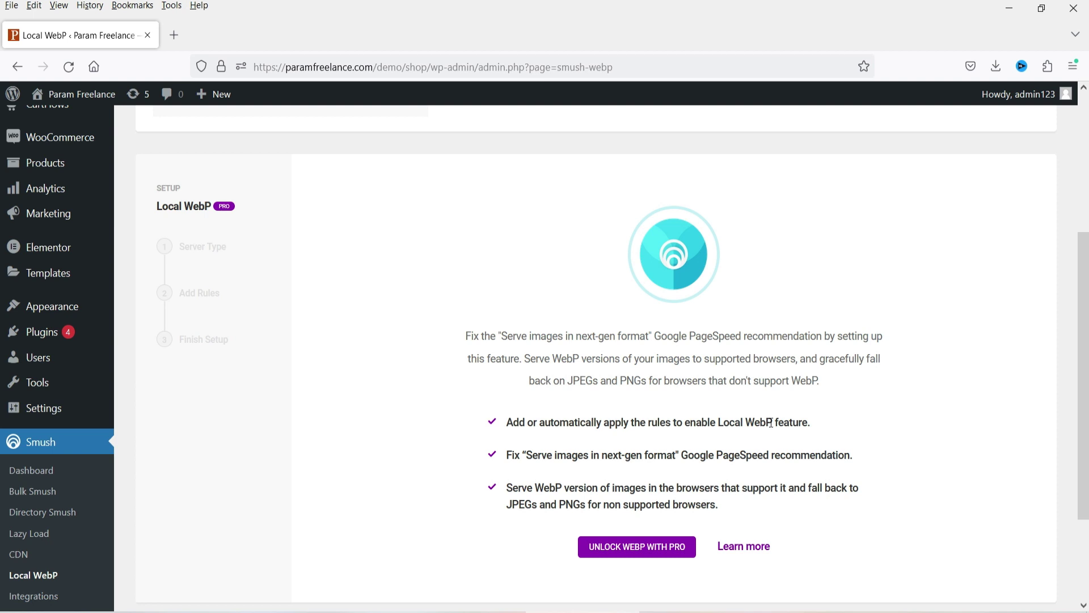
scroll(770, 423, "down", 3)
Step: Review Smush's Integrations page, the general plugin settings and the preset configs
left_click(35, 460)
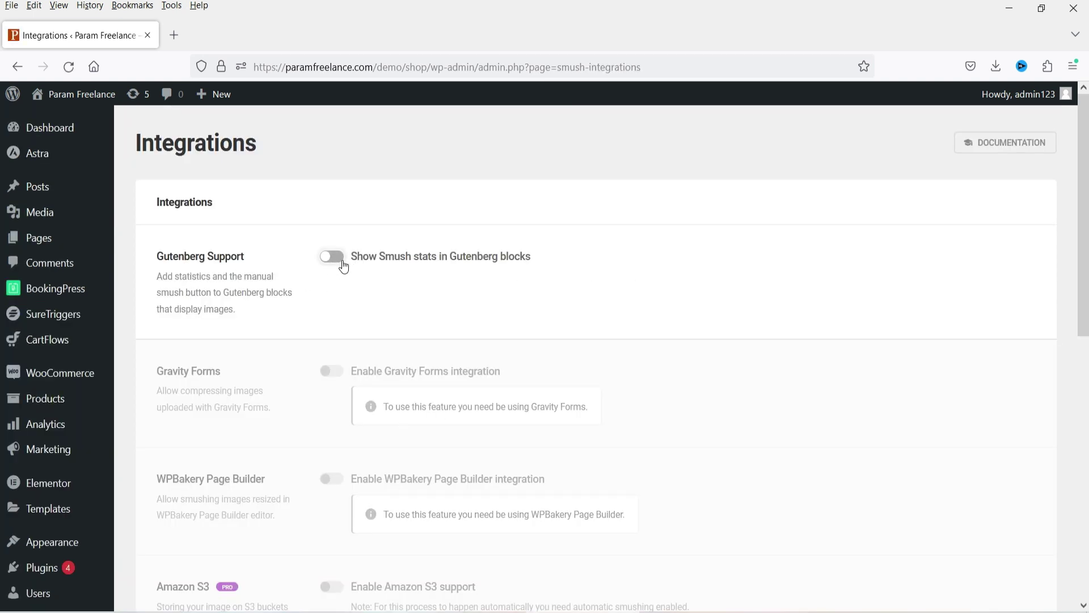
scroll(260, 290, "down", 6)
left_click(46, 519)
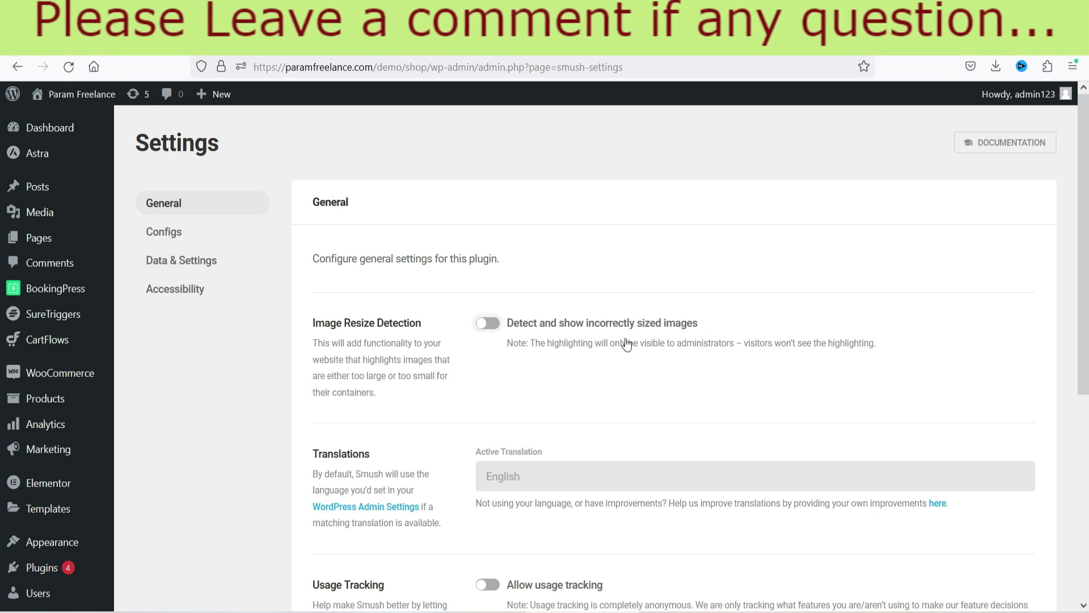
scroll(567, 318, "down", 1)
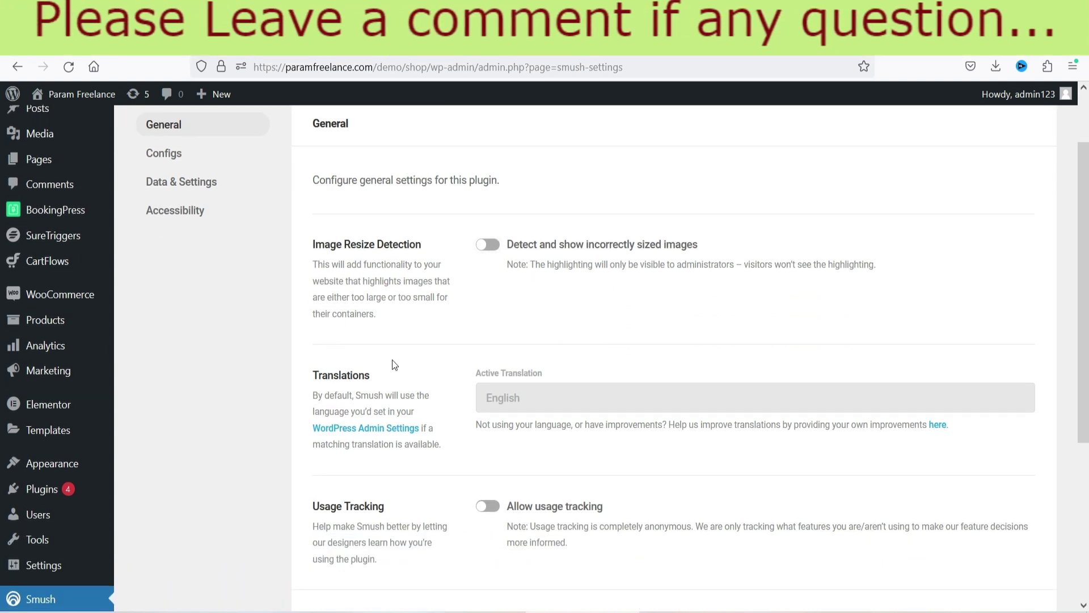
scroll(511, 368, "down", 5)
scroll(389, 416, "up", 7)
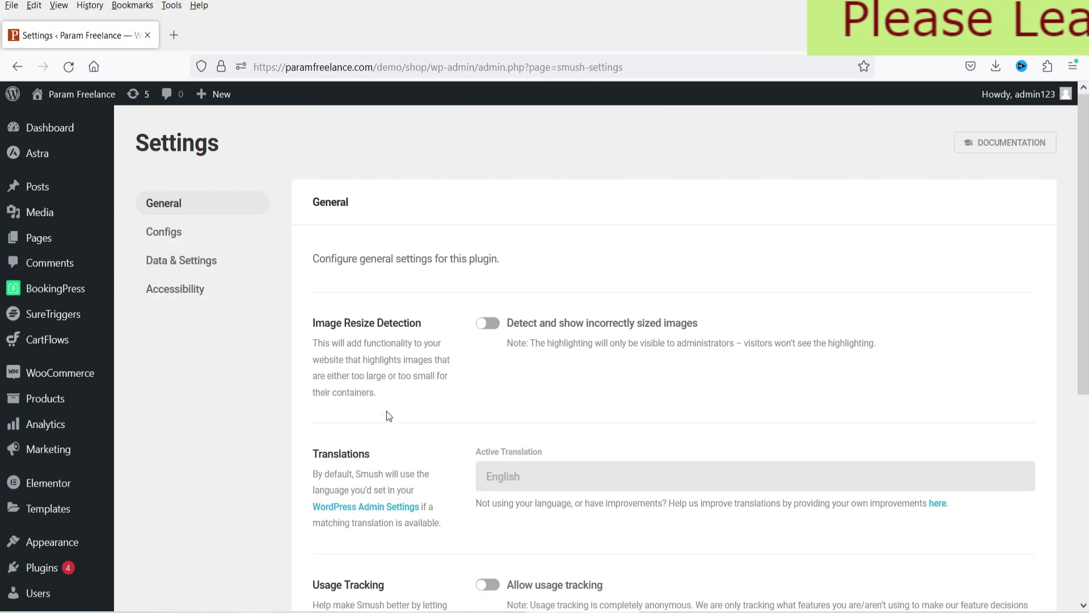
left_click(162, 232)
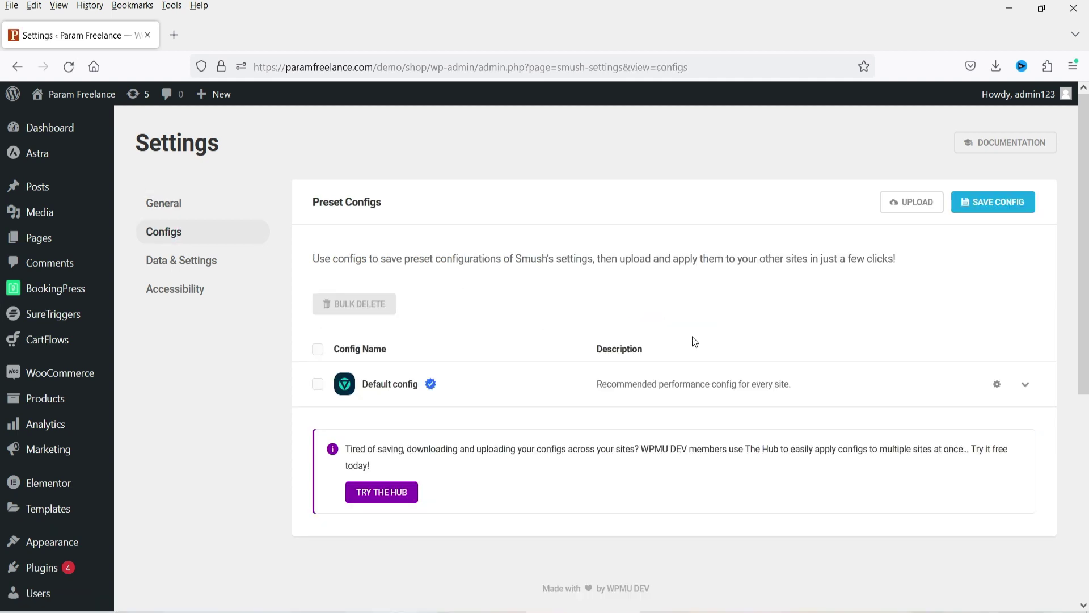
scroll(695, 341, "down", 4)
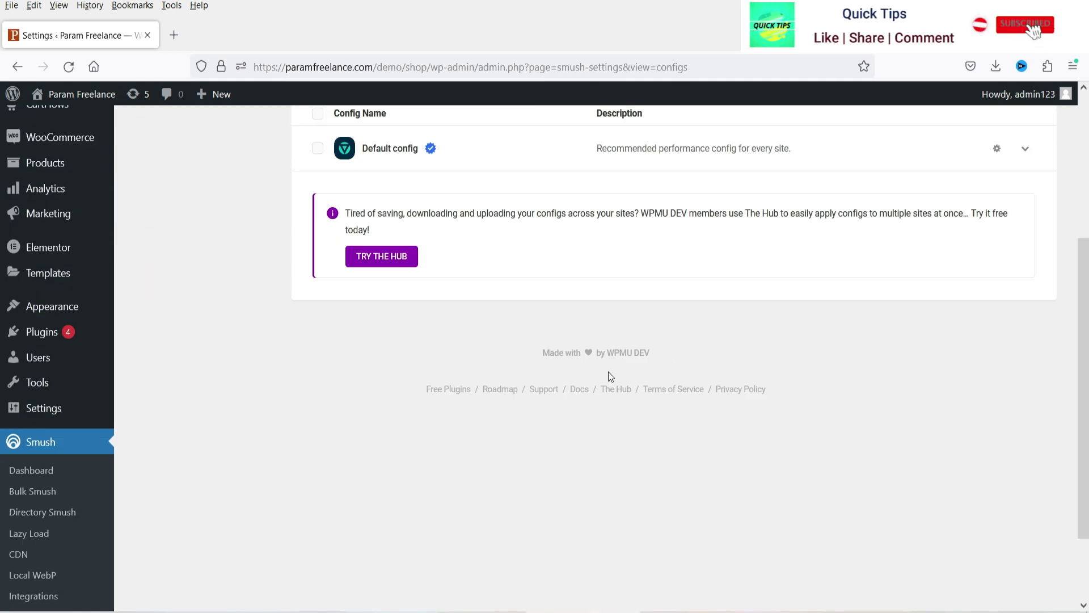
scroll(595, 377, "up", 5)
scroll(491, 367, "down", 5)
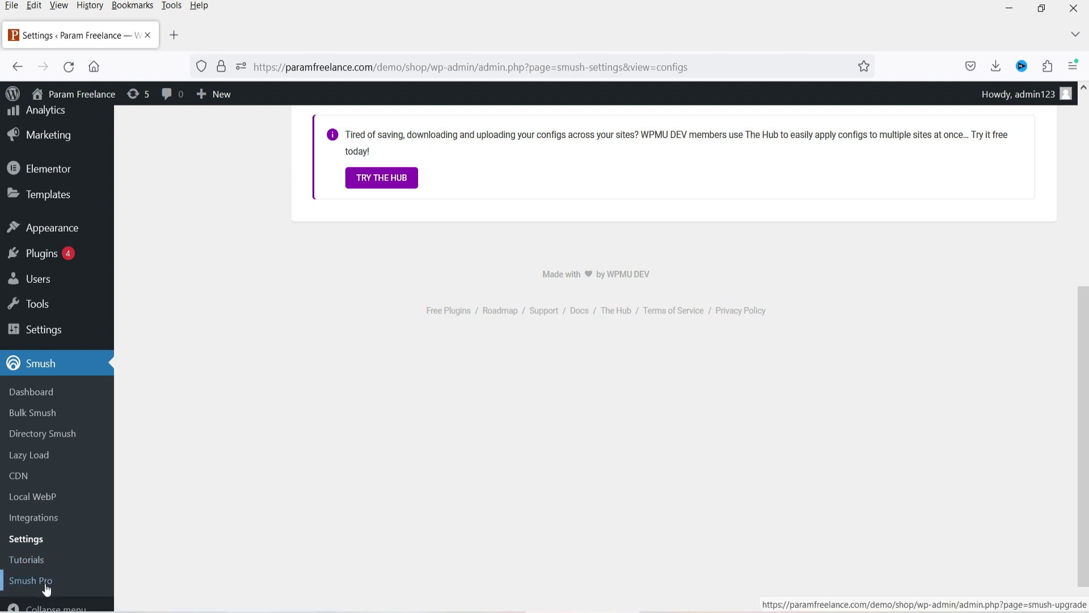
Step: Start Bulk Smush from the Smush dashboard, resume it for another 50-image batch, and check the overall optimization summary
left_click(32, 392)
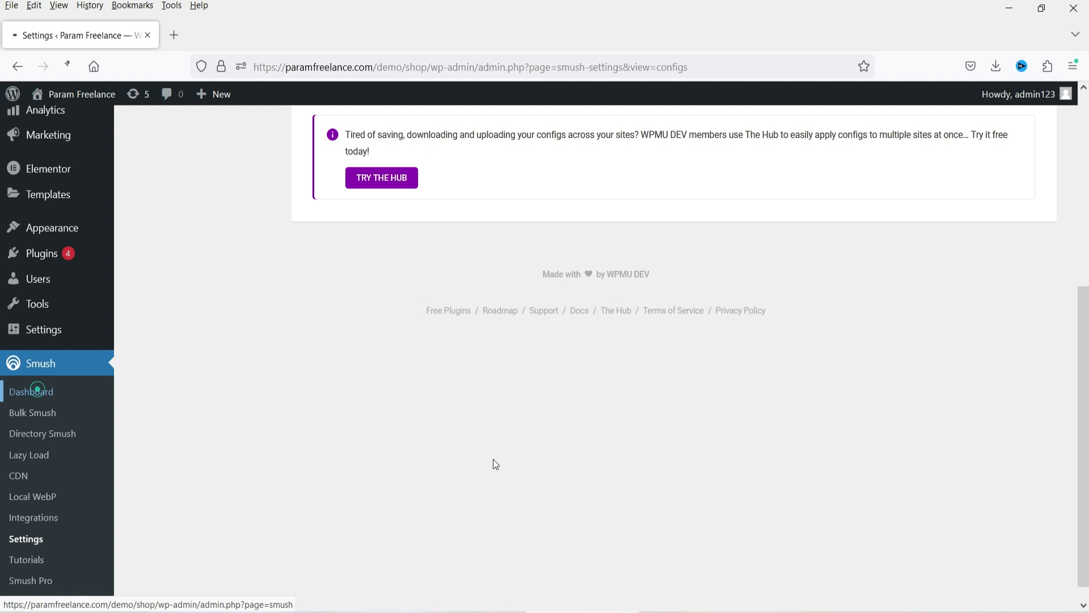
scroll(489, 459, "down", 6)
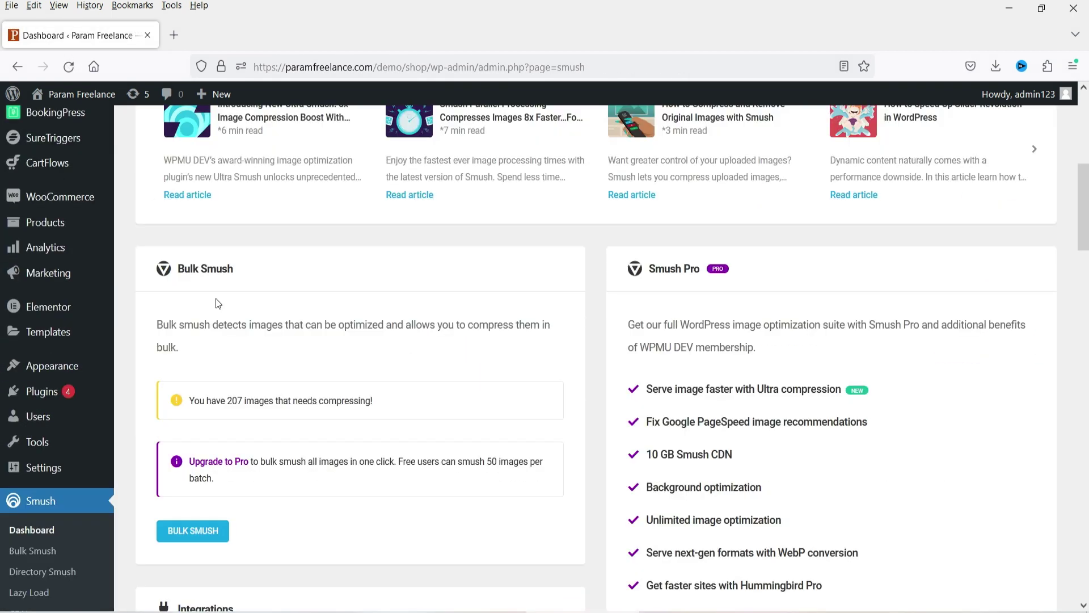
scroll(235, 306, "down", 1)
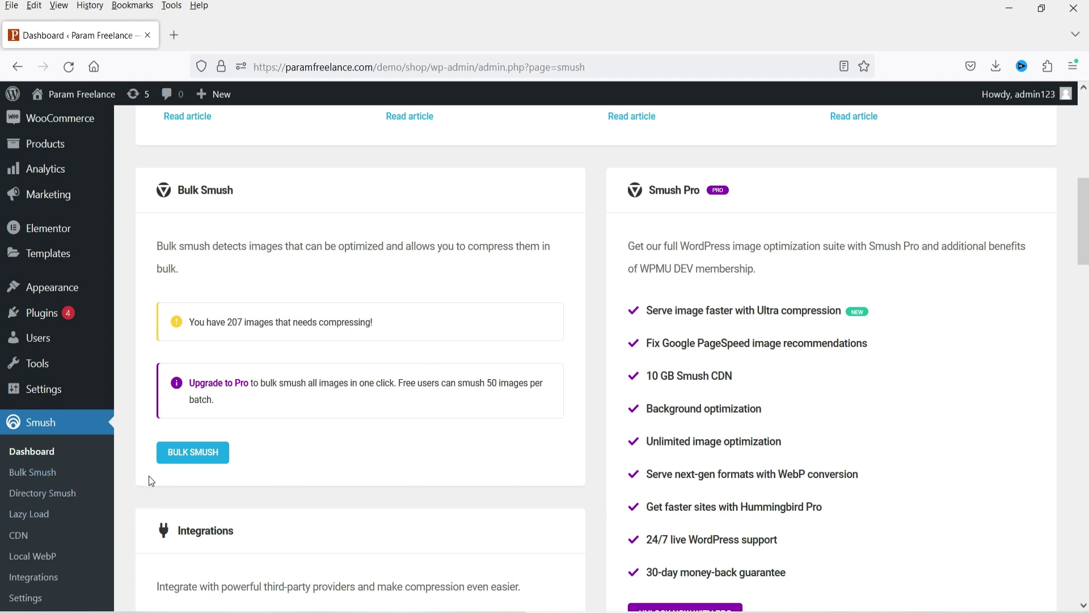
left_click(178, 456)
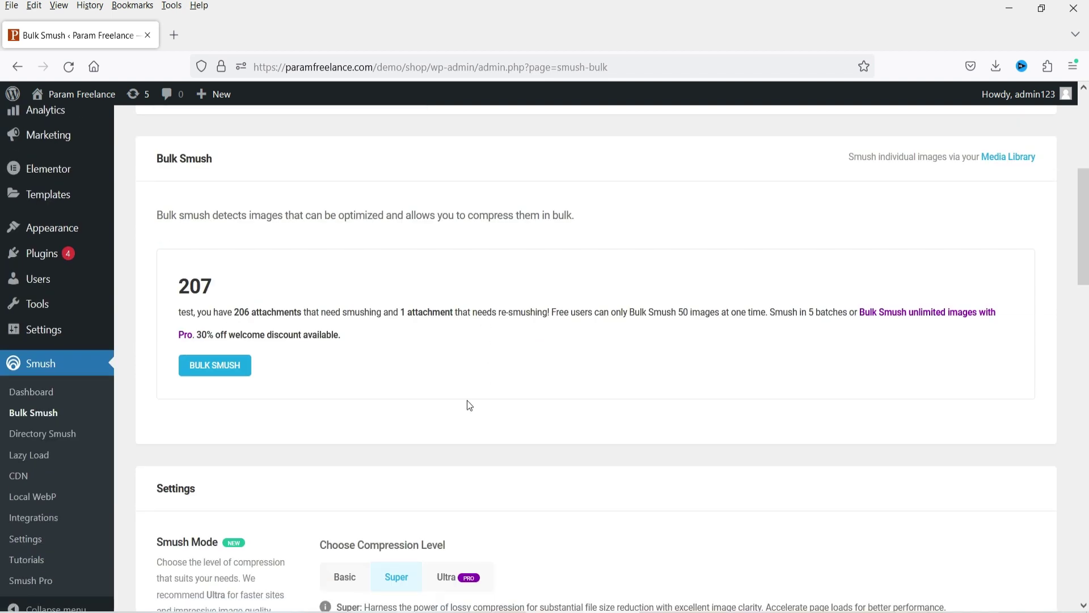
left_click(214, 371)
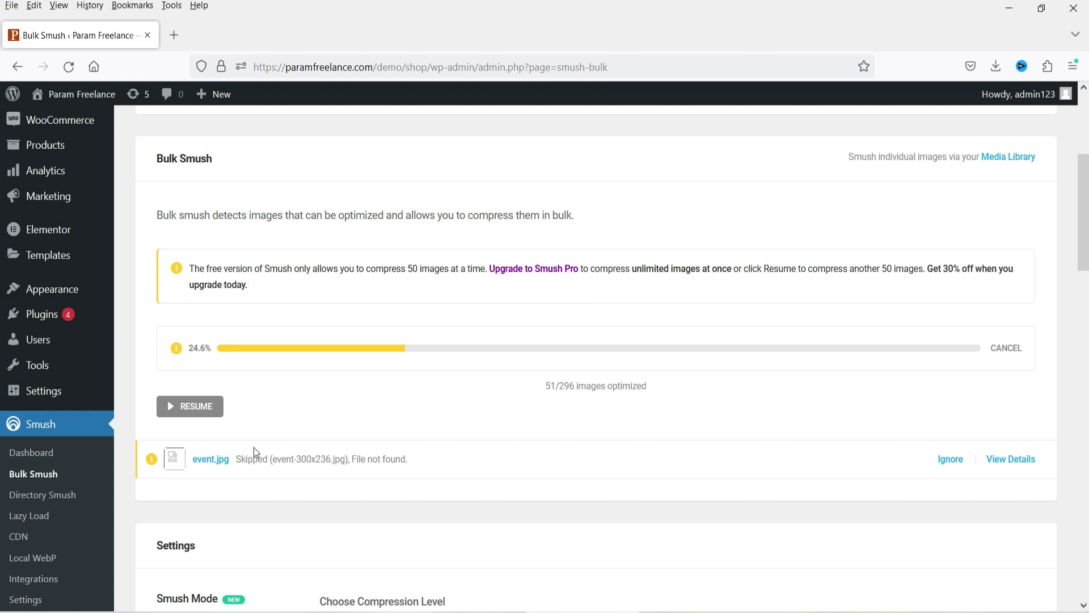
left_click(187, 406)
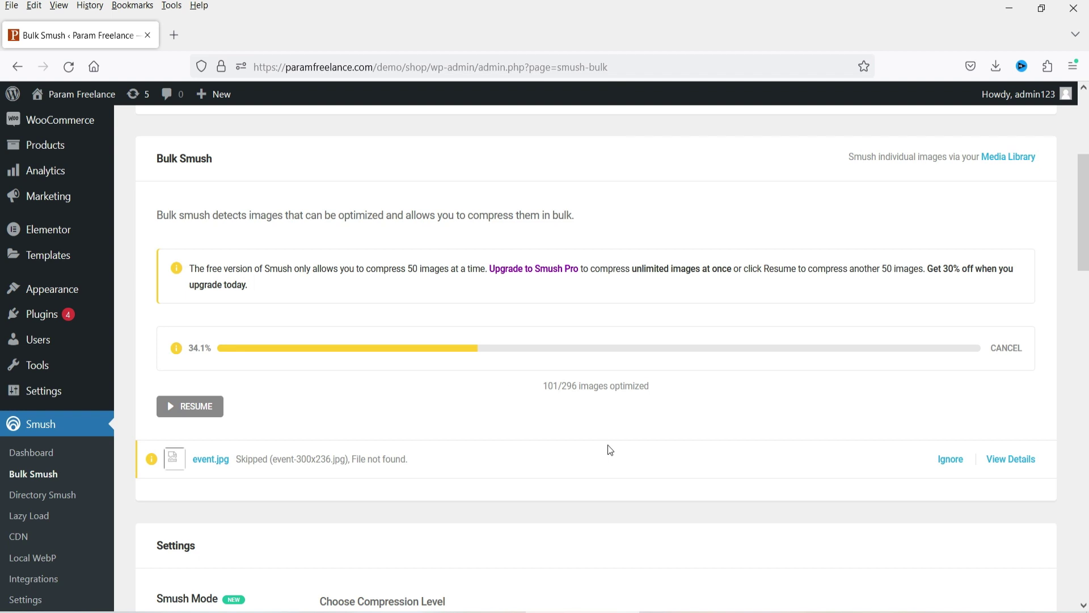
scroll(354, 252, "up", 4)
scroll(348, 260, "up", 1)
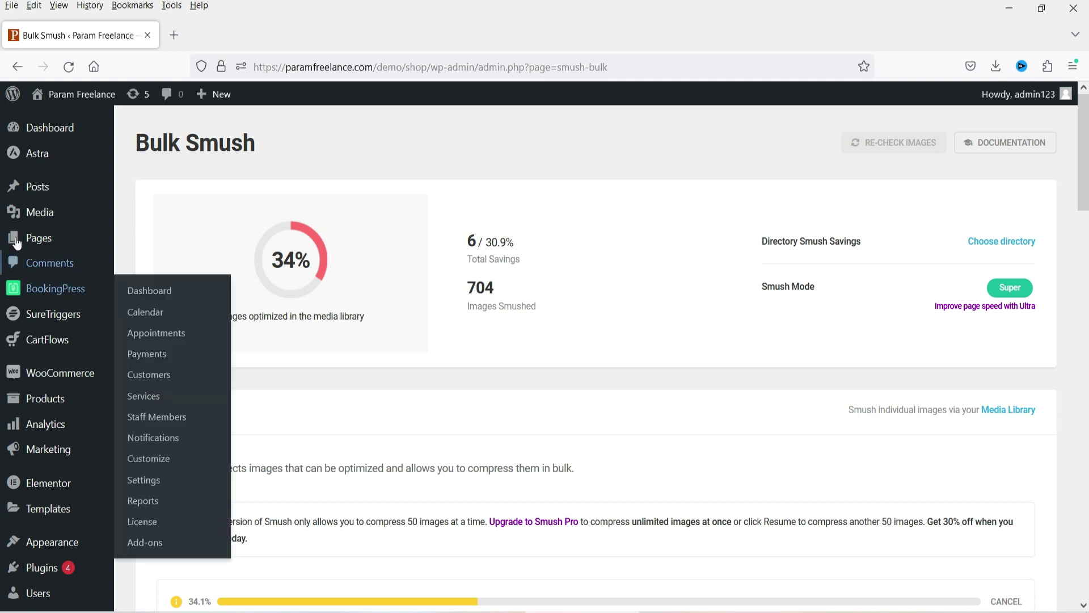
Step: Upload the image pexels-format-1029757 from the Desktop folder to the Media Library
left_click(35, 212)
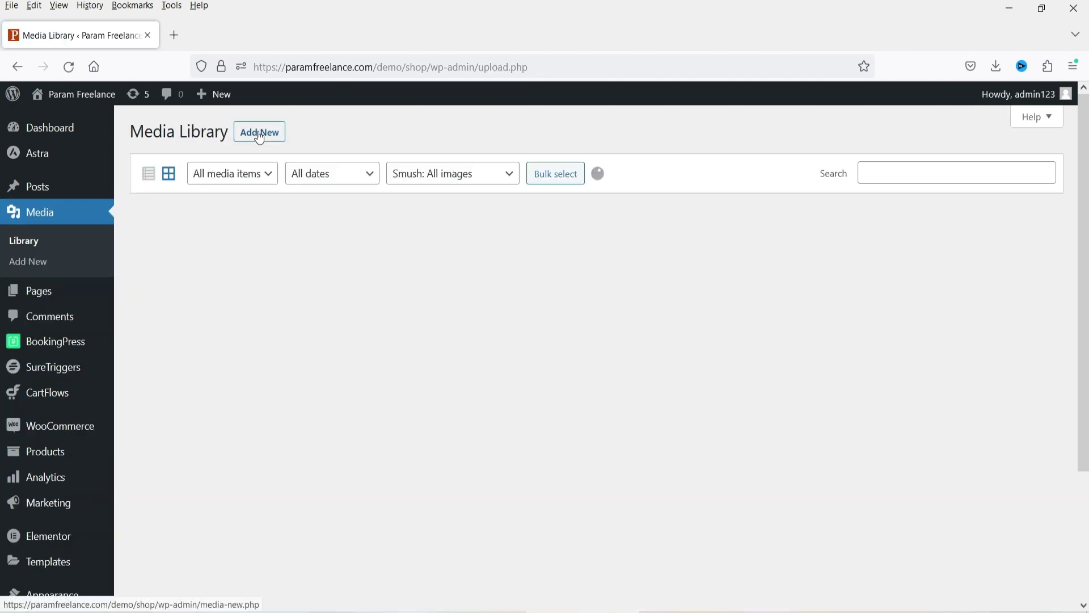
left_click(250, 131)
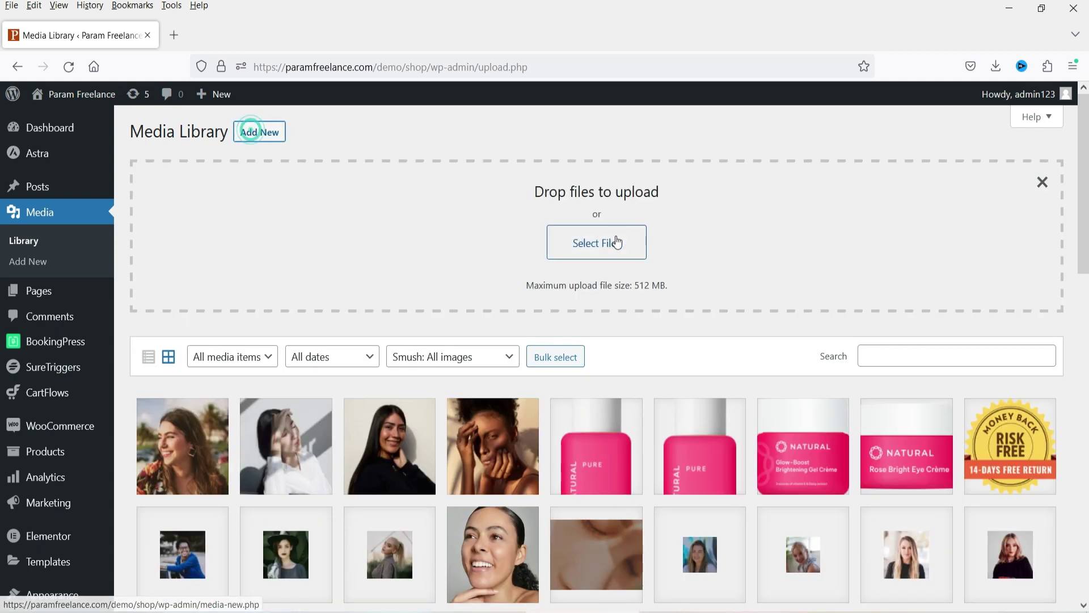
left_click(589, 246)
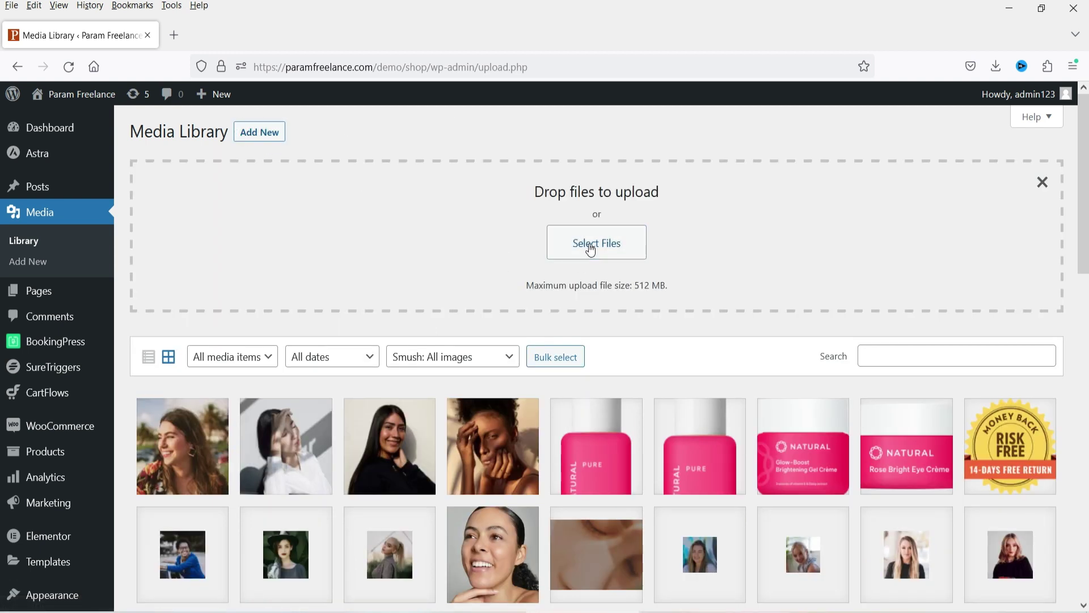
left_click(56, 149)
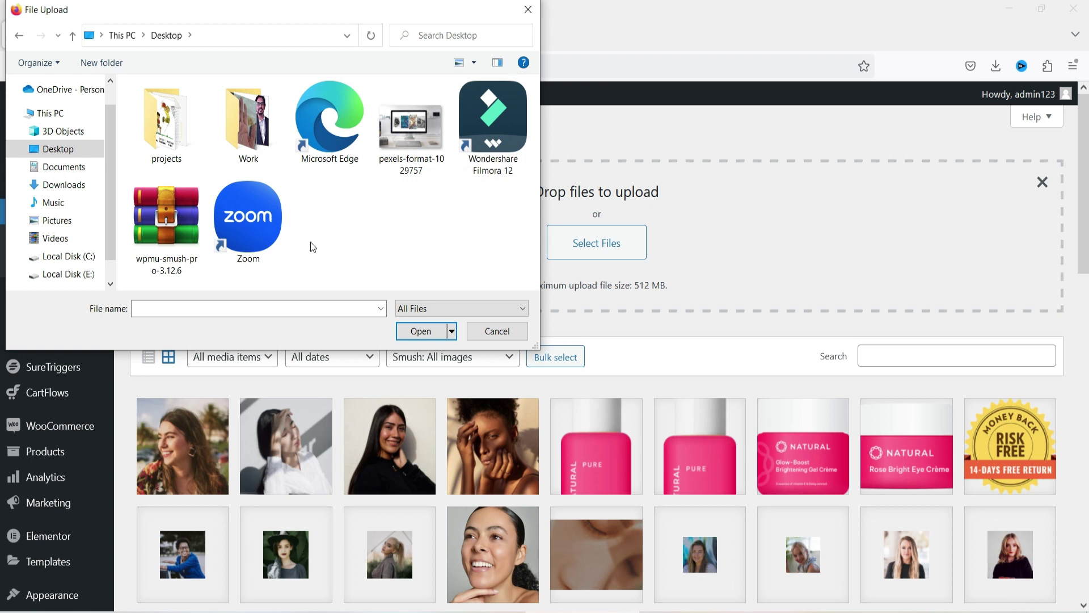
left_click(412, 143)
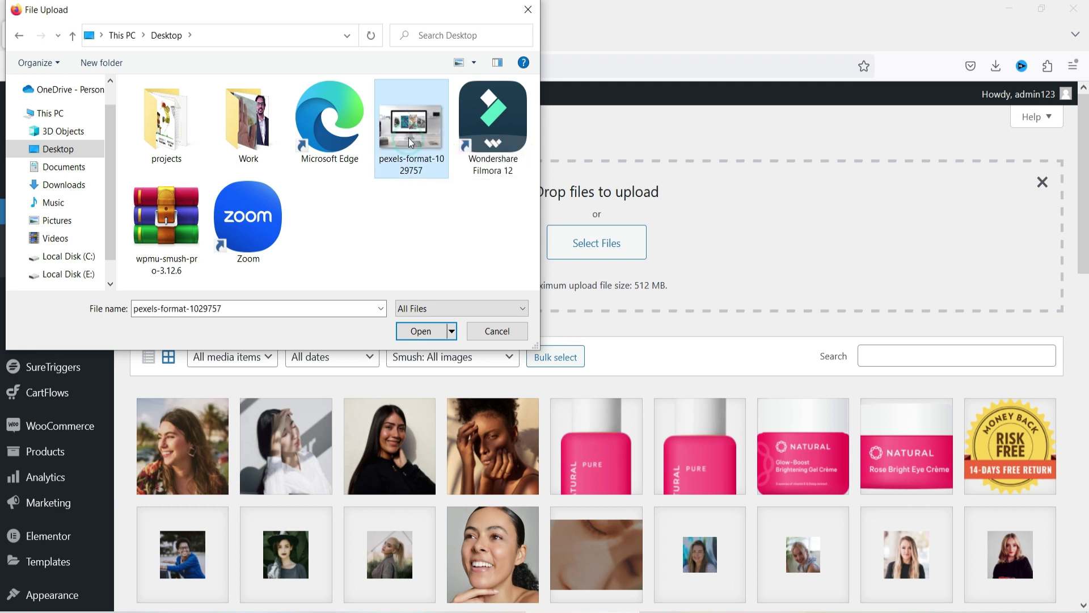
key("Return")
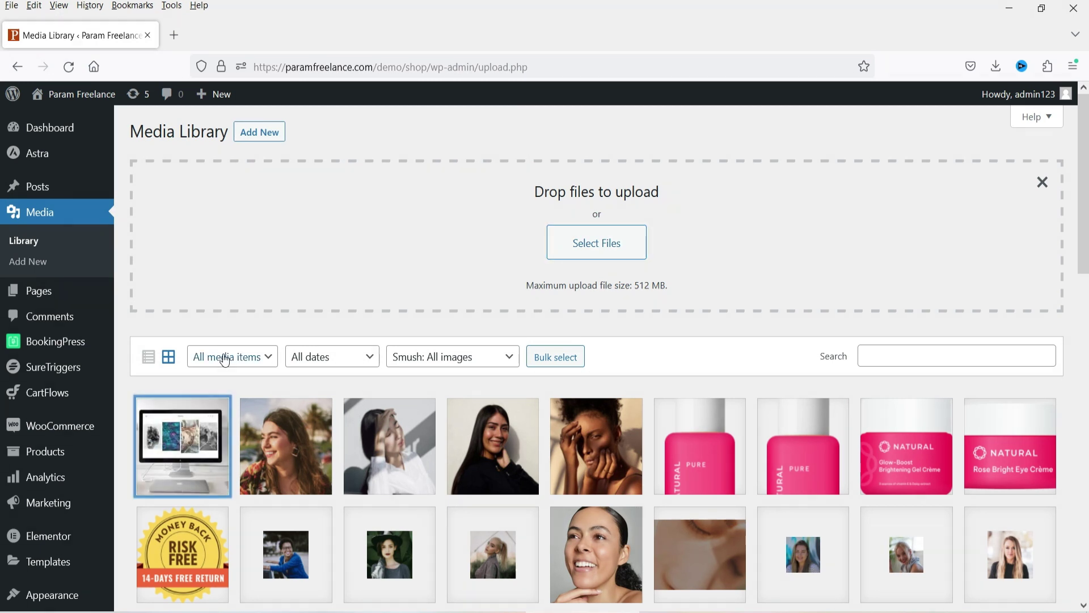
Step: Check the file size in the uploaded image's attachment details, and close the details
left_click(176, 457)
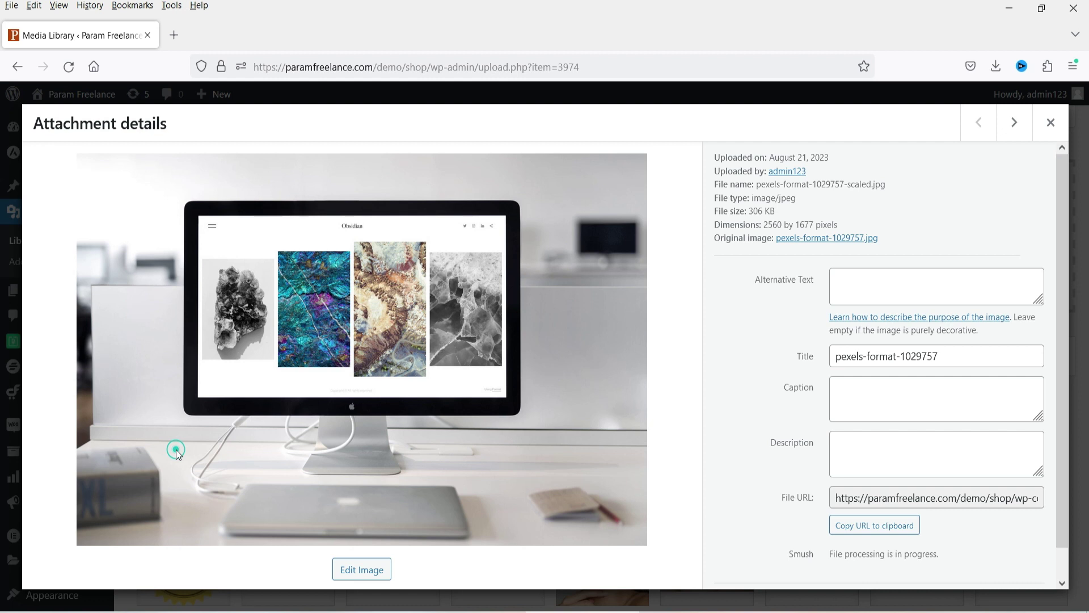
left_click_drag(760, 213, 791, 214)
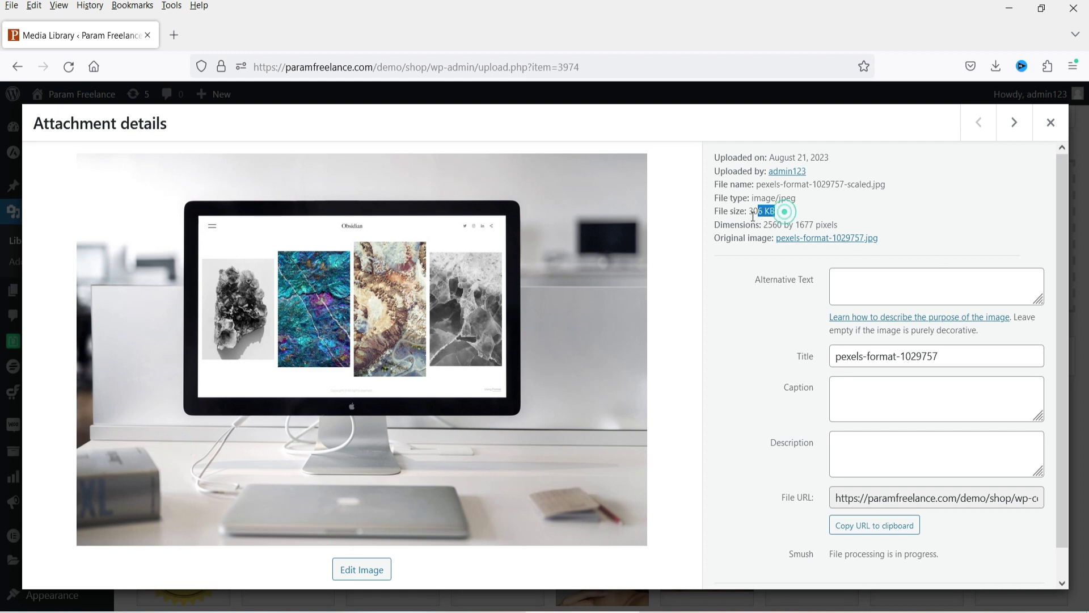
left_click(824, 203)
left_click(1051, 122)
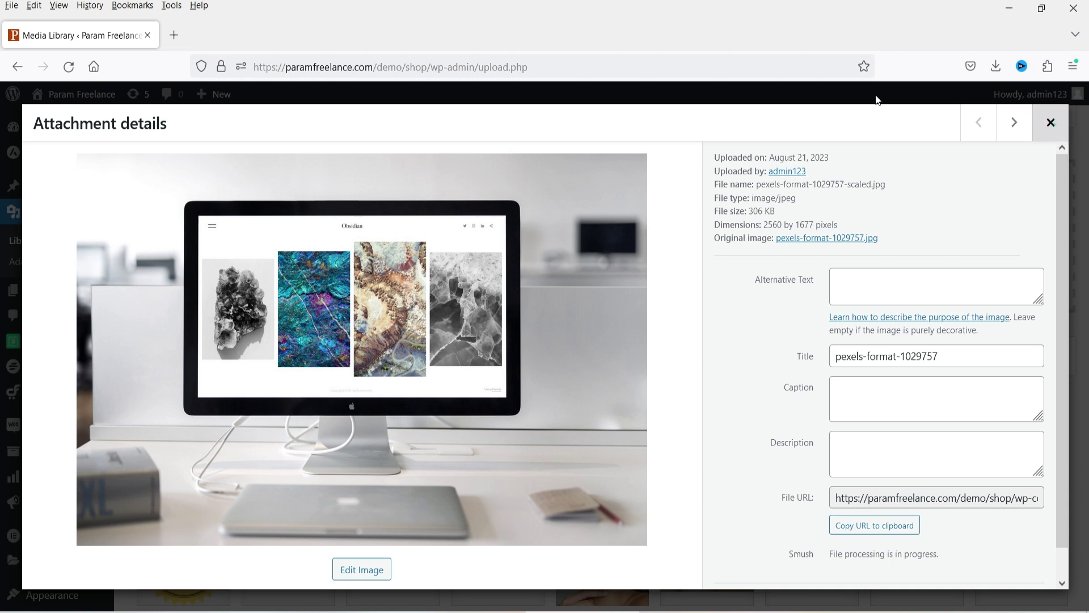
scroll(29, 470, "down", 5)
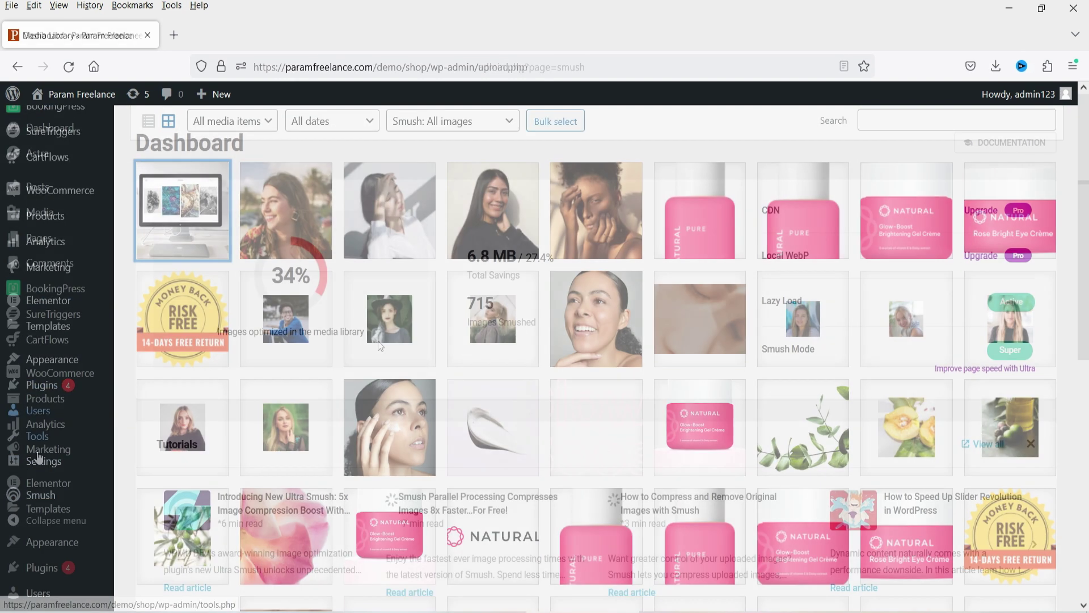